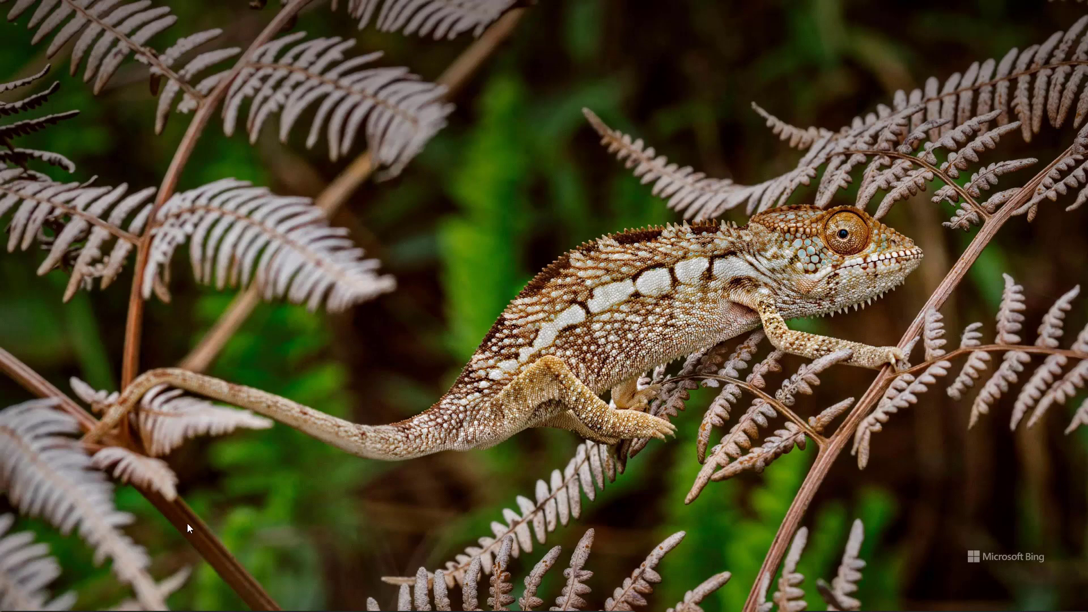
Step: Bring the Obsidian vault window to the front, showing the Dashboard note
mouse_move(171, 610)
click(207, 609)
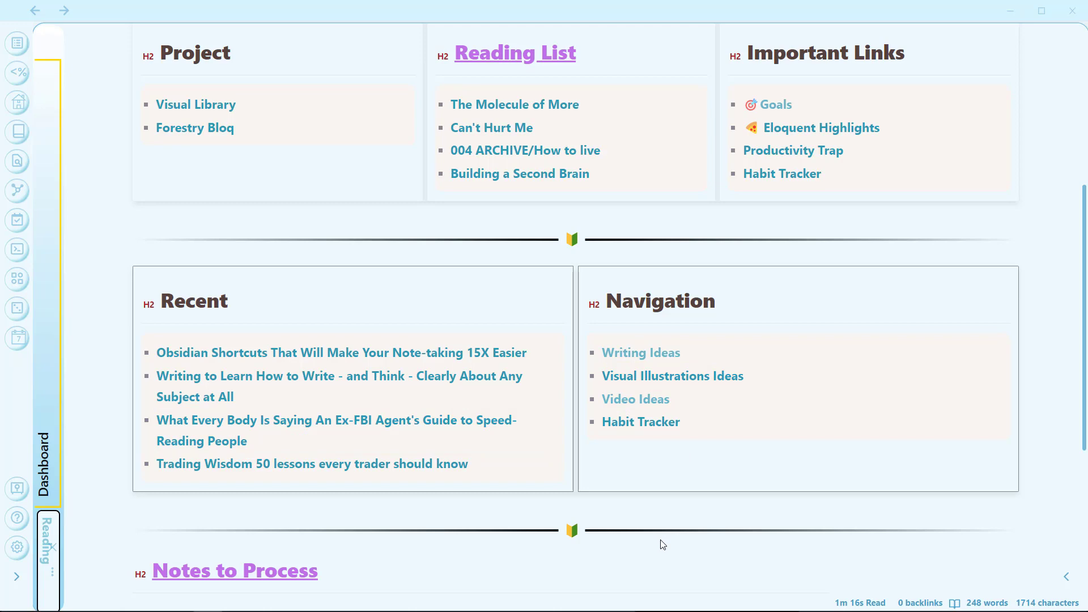
click(16, 547)
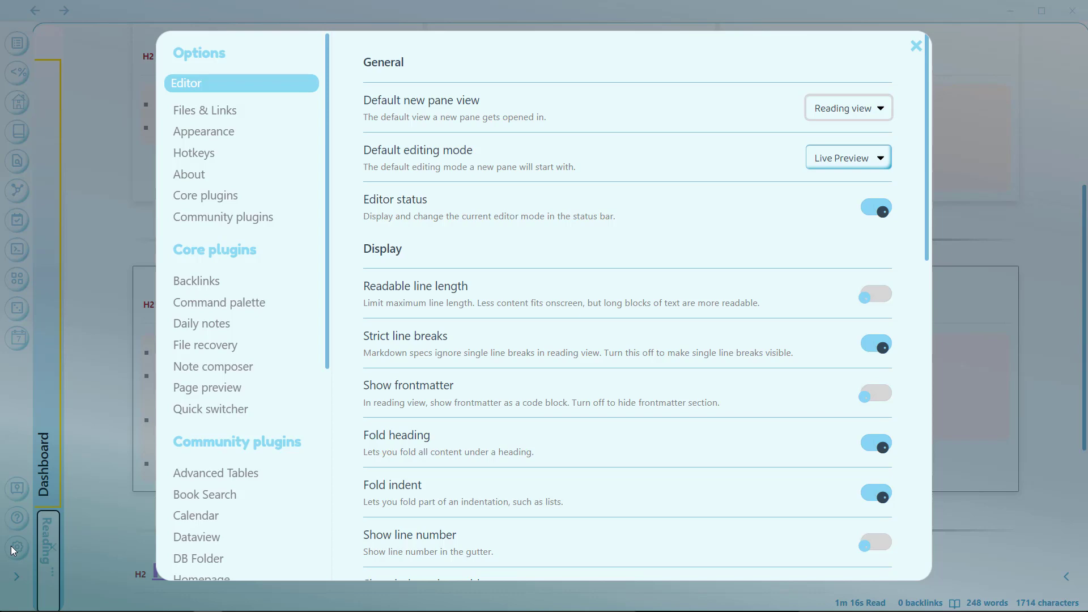
click(180, 154)
scroll(603, 225, down, 8)
scroll(603, 224, down, 20)
drag(923, 198, 917, 257)
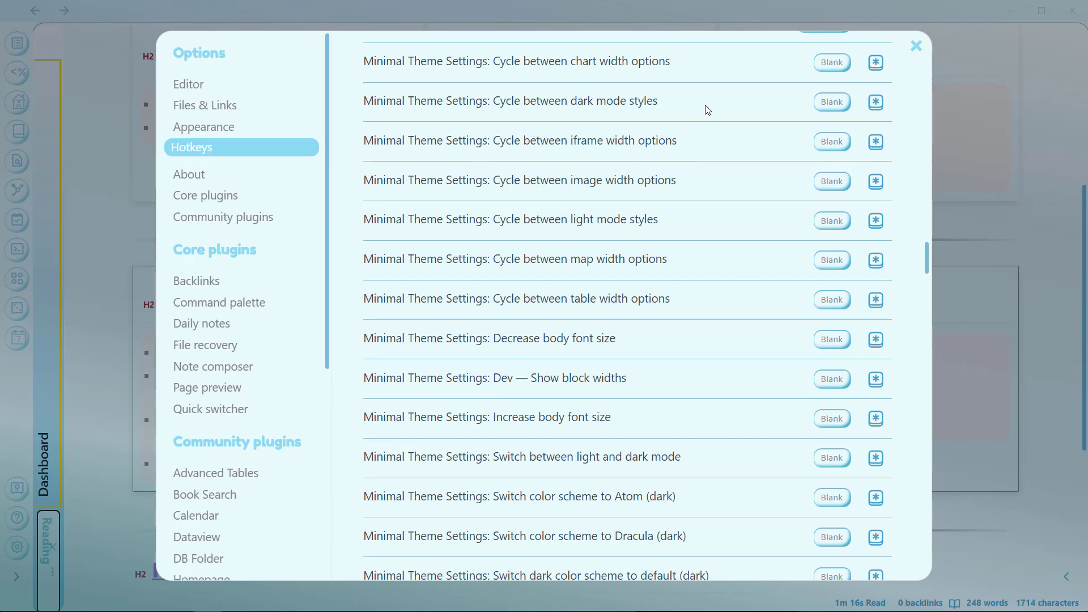
drag(927, 254, 921, 73)
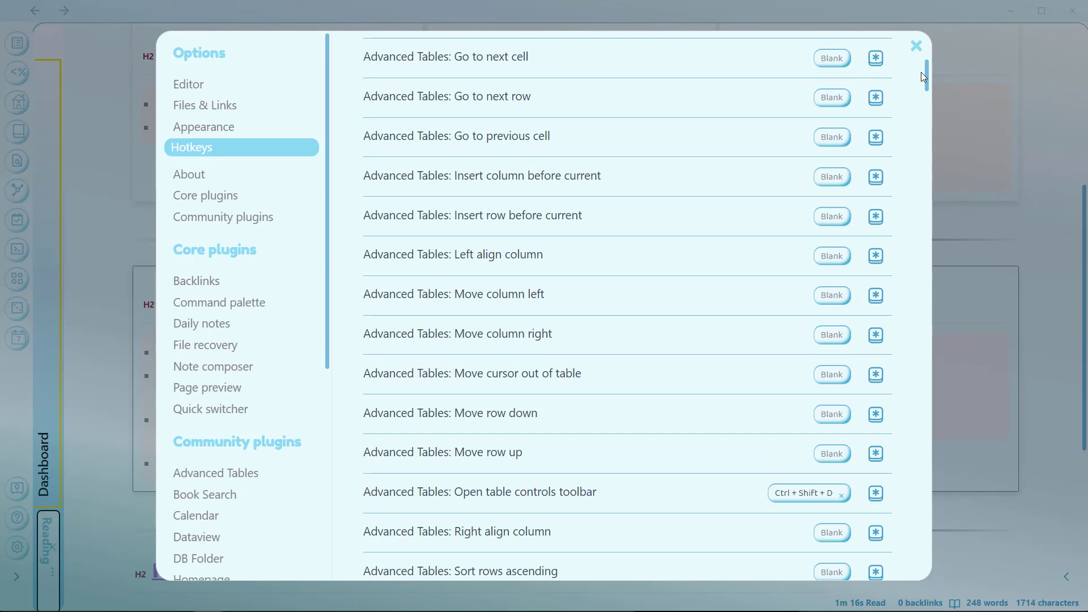
scroll(683, 170, up, 5)
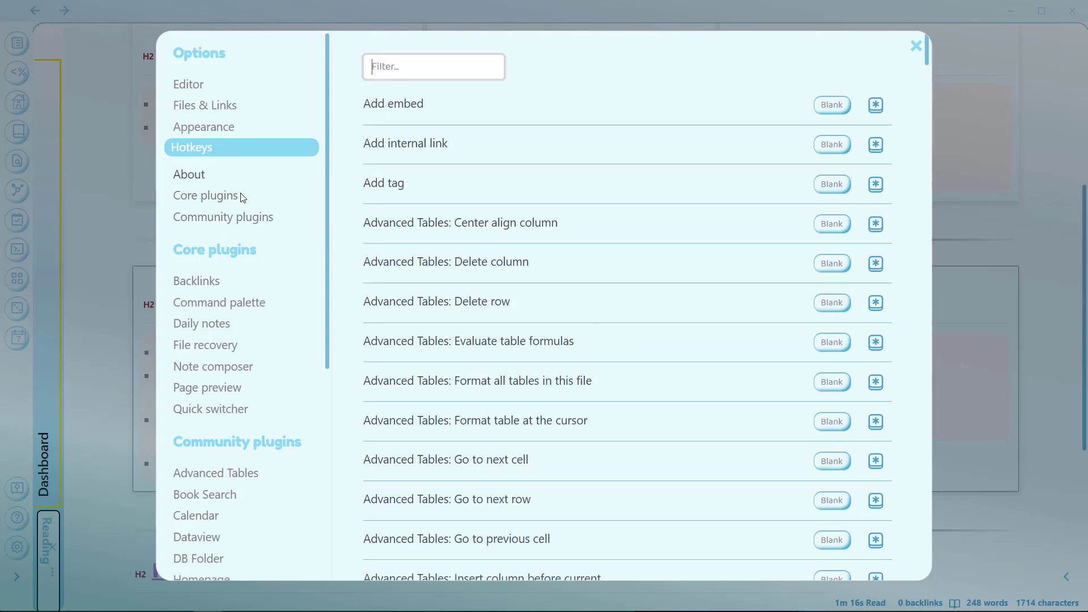
click(33, 447)
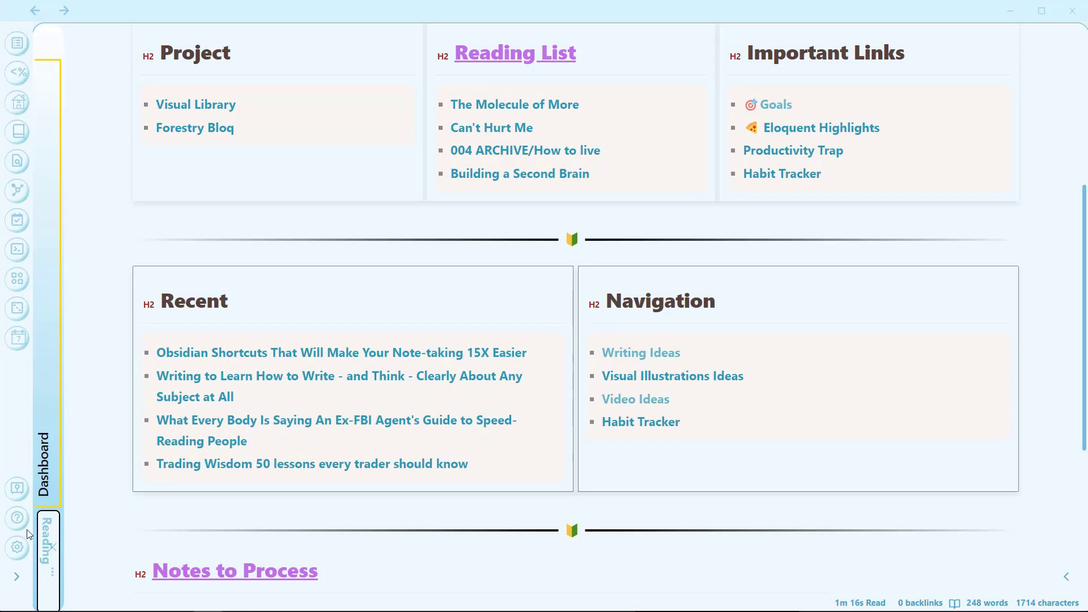
click(17, 547)
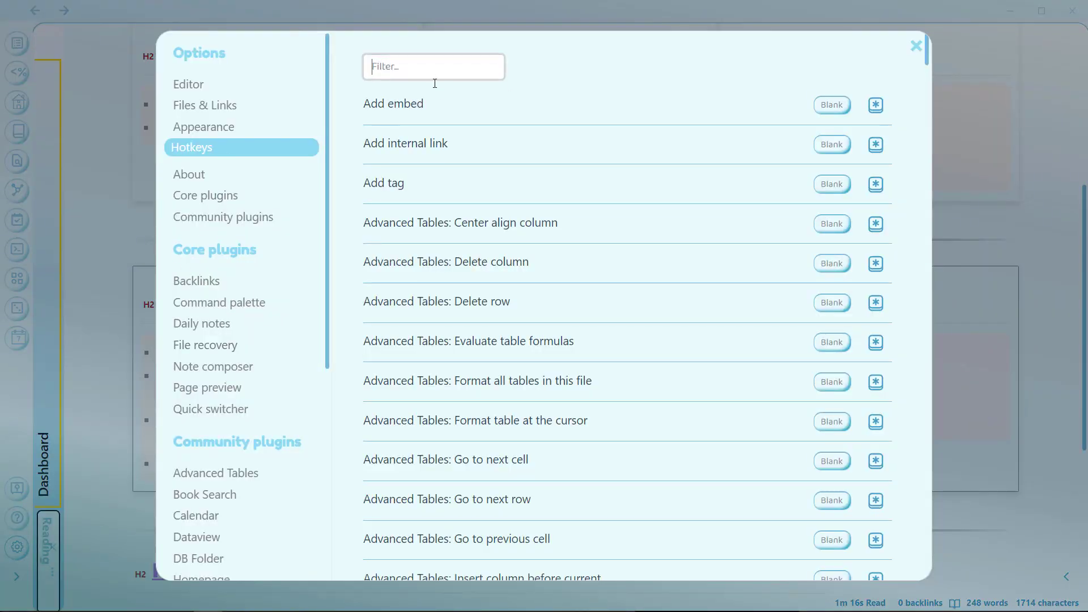
scroll(837, 236, down, 10)
drag(929, 92, 926, 40)
click(916, 46)
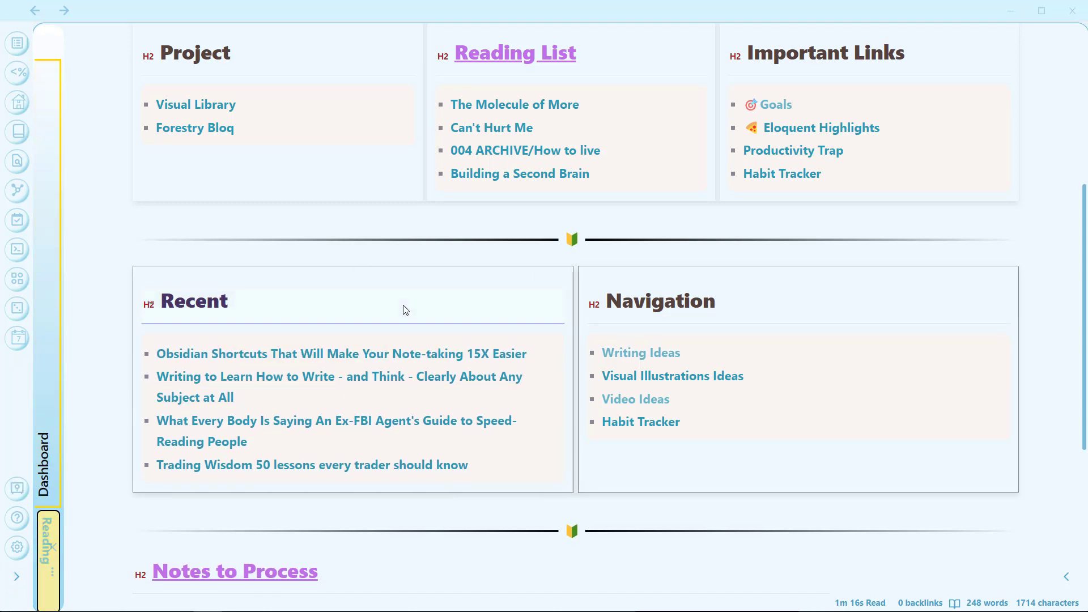
Step: Expand the left sidebar's file explorer to list the vault folders
click(16, 576)
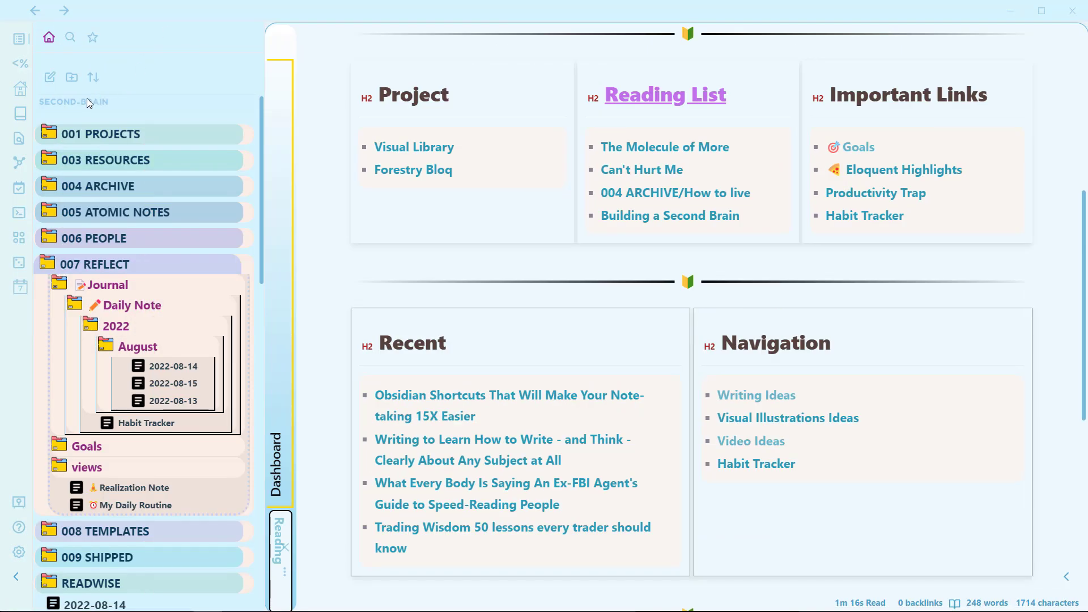
Step: Collapse the file explorer, toggle the Dashboard to editing view, and create note Untitled 1
click(16, 576)
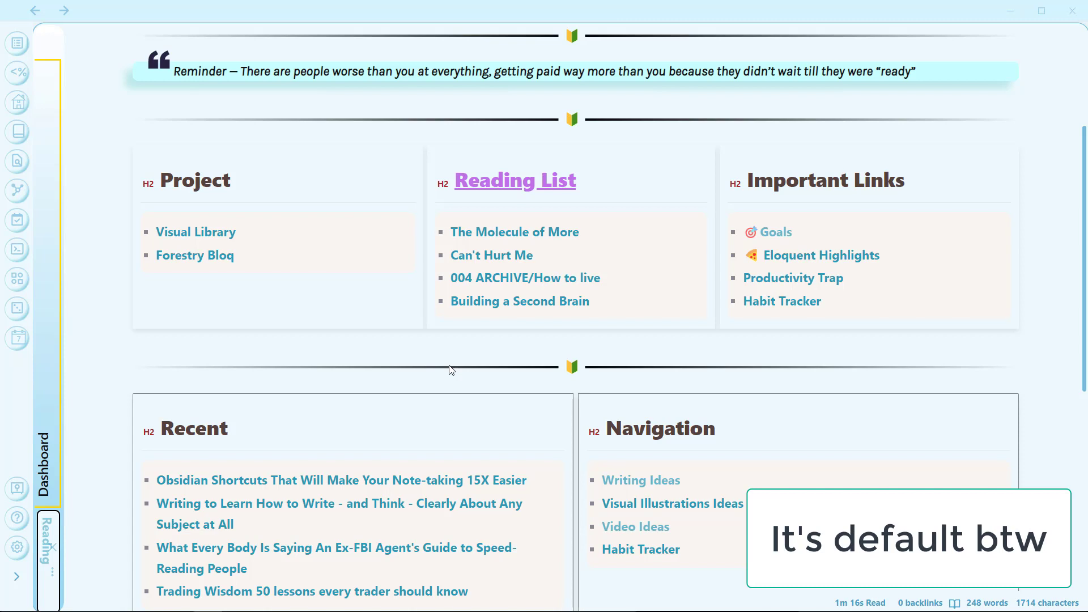
key(ctrl+e)
key(ctrl+n)
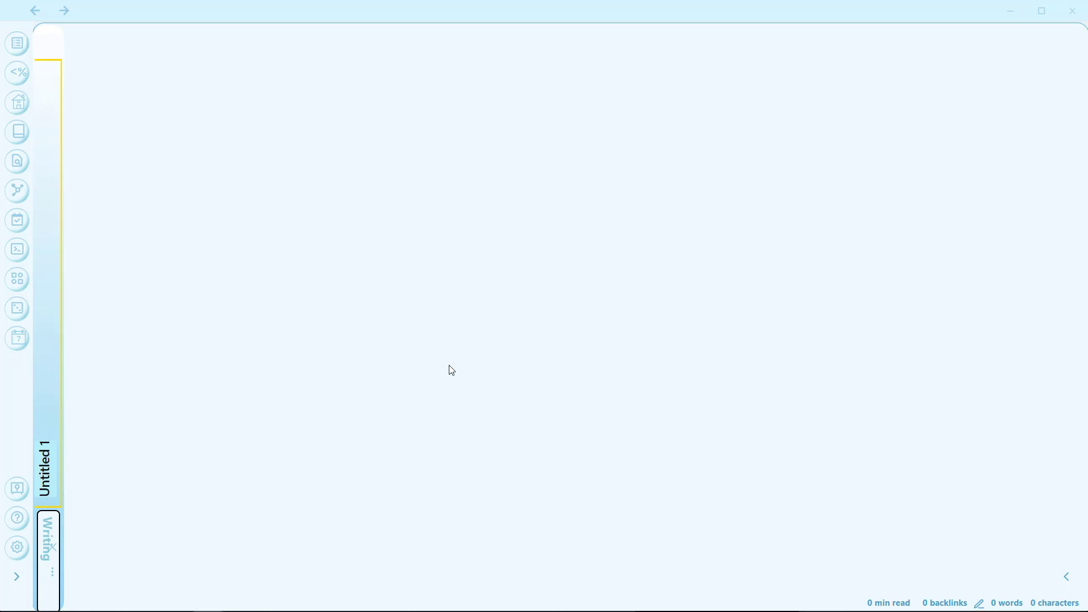
Step: Open Untitled 2 in a second pane, then close both untitled notes with Ctrl+W
key(ctrl+n)
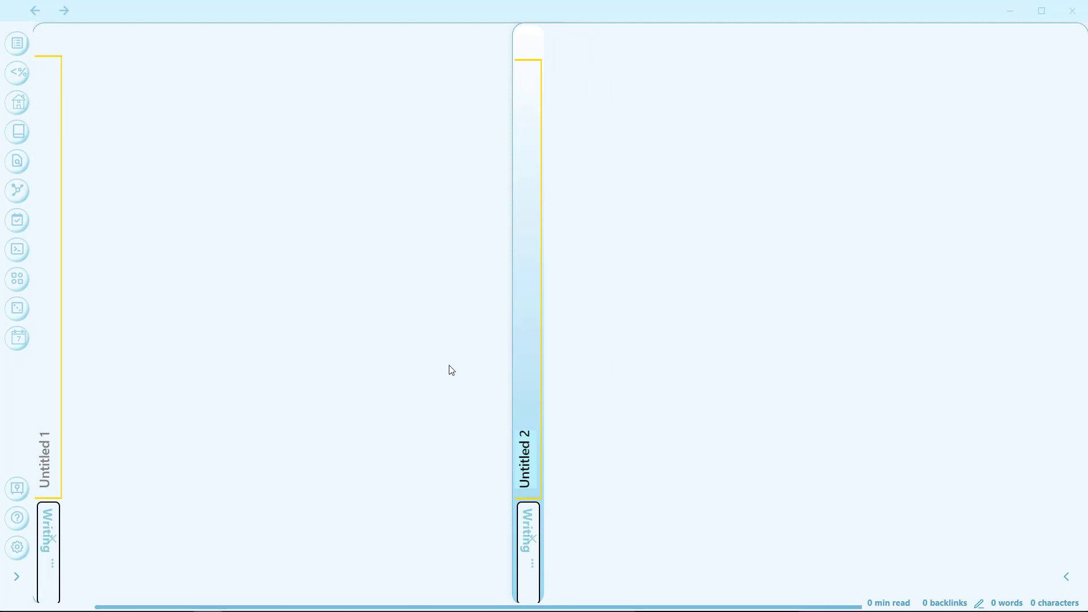
key(ctrl+w)
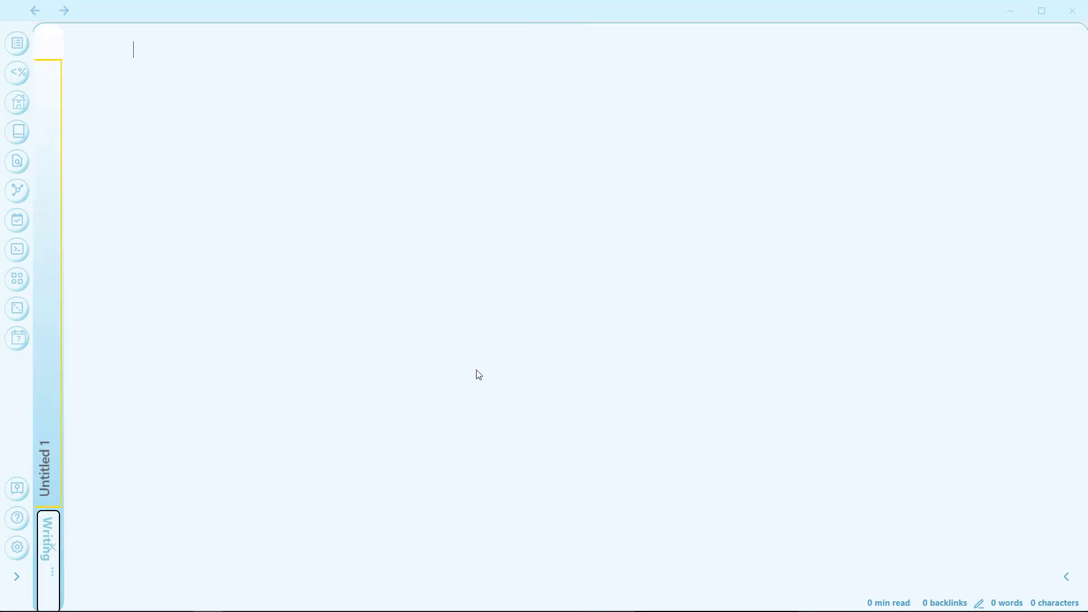
key(ctrl+w)
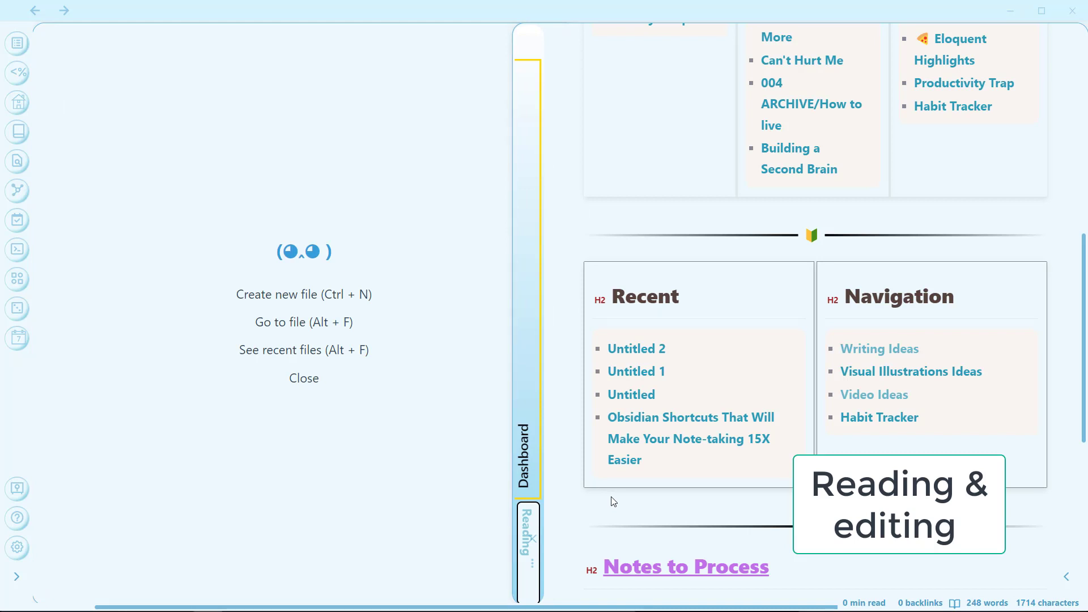
Step: View the Dashboard's column-settings code block in source view, then return to reading view
key(ctrl+e)
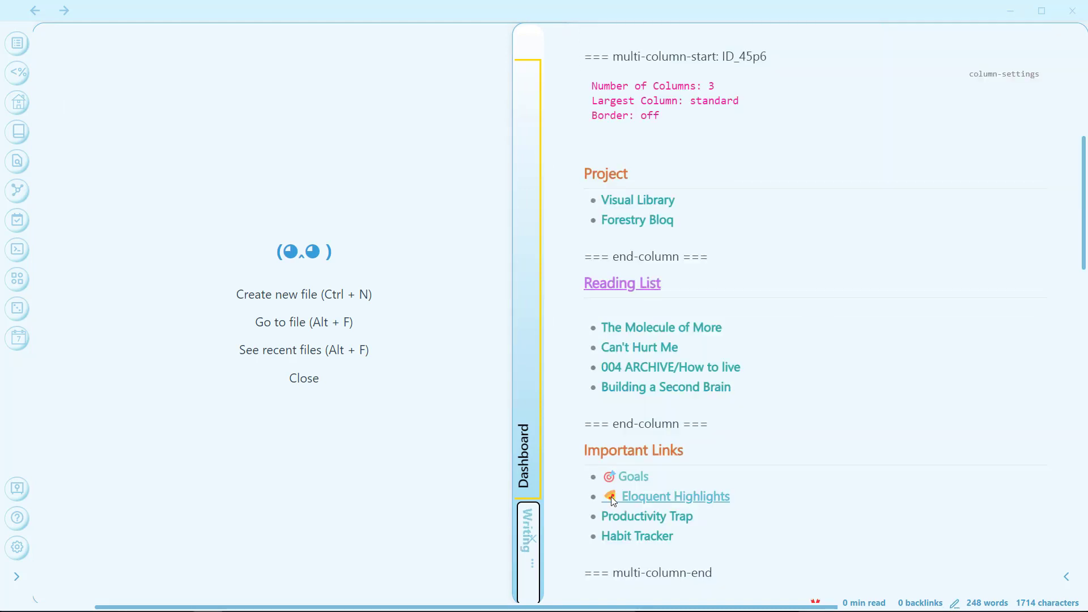
scroll(865, 274, down, 5)
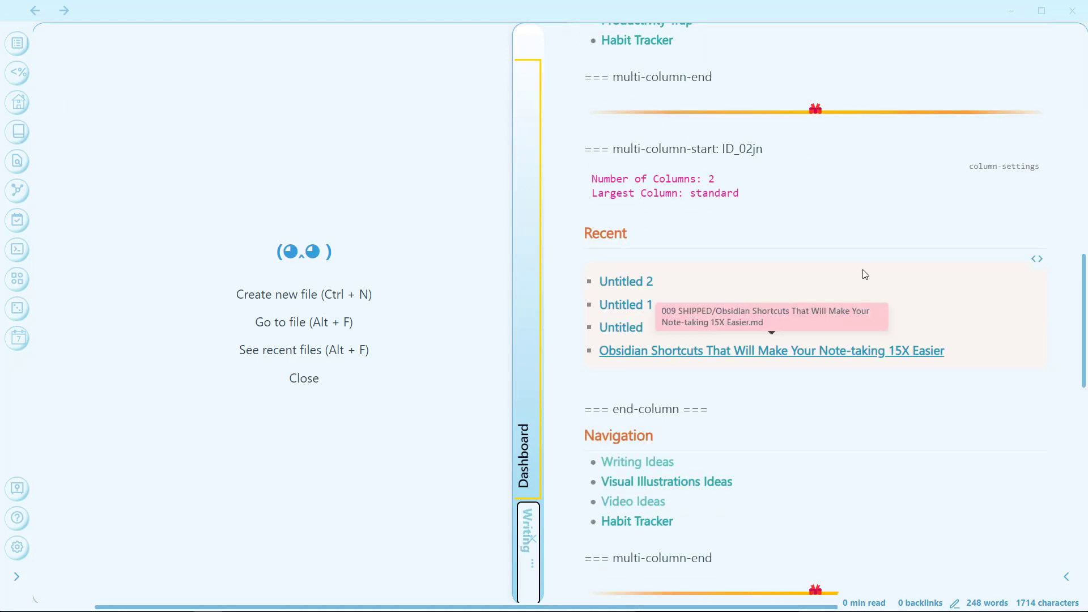
click(804, 196)
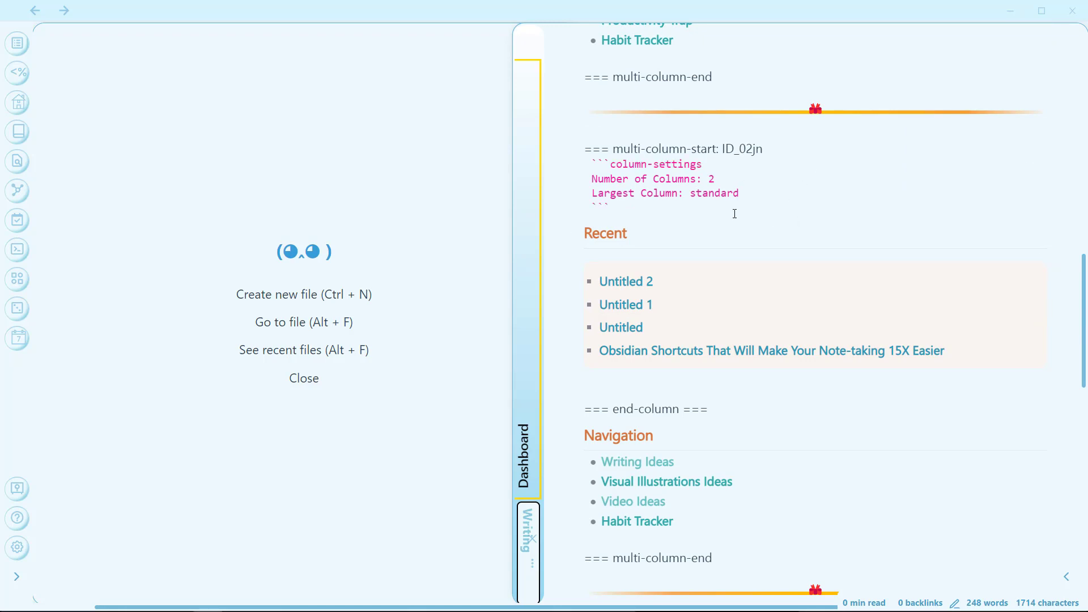
key(ctrl+e)
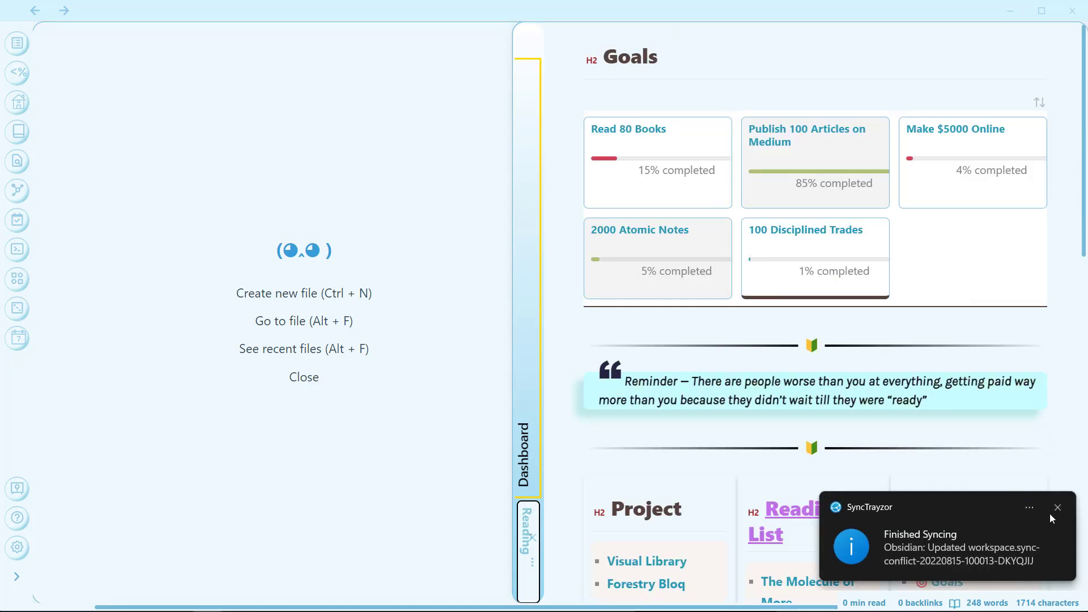
Step: Dismiss the sync notification and open Graph view with Ctrl+G
click(1063, 511)
scroll(889, 222, down, 10)
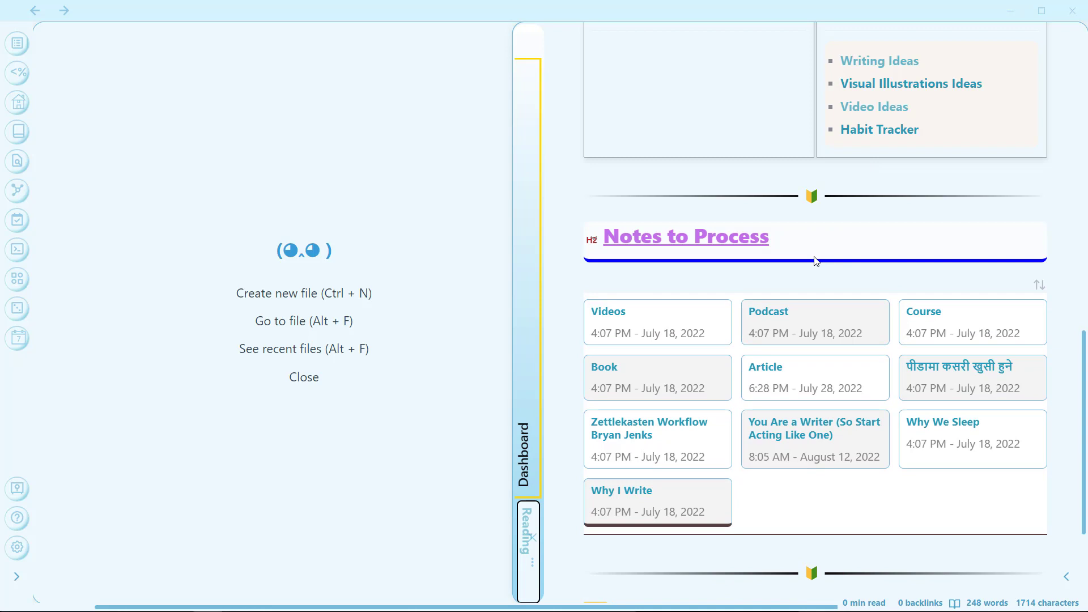
key(ctrl+g)
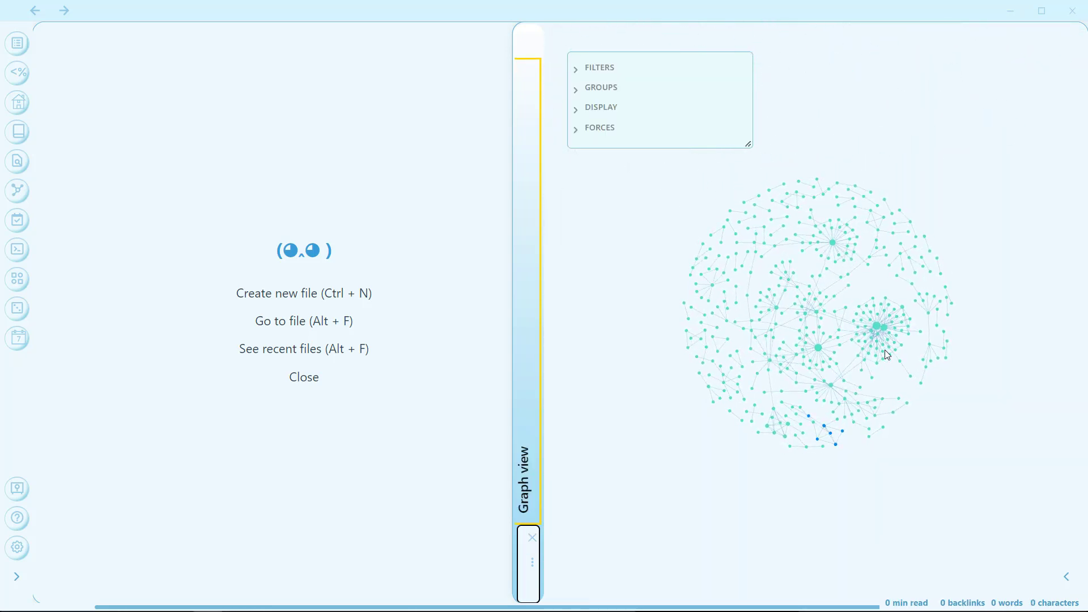
Step: Close Graph view, then open and cancel the Book Search prompt
key(ctrl+w)
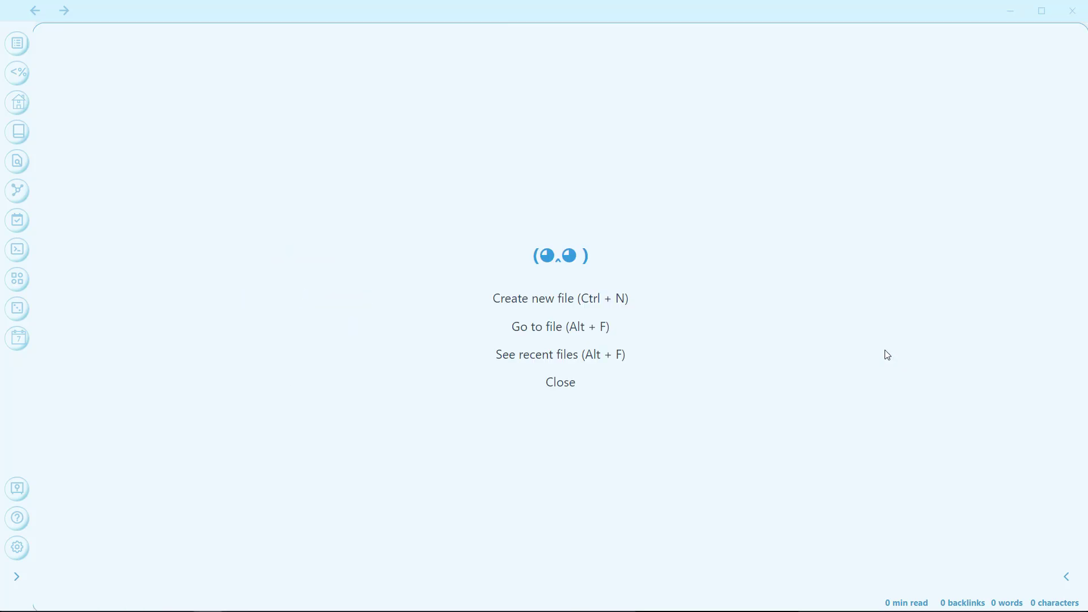
key(ctrl+shift+b)
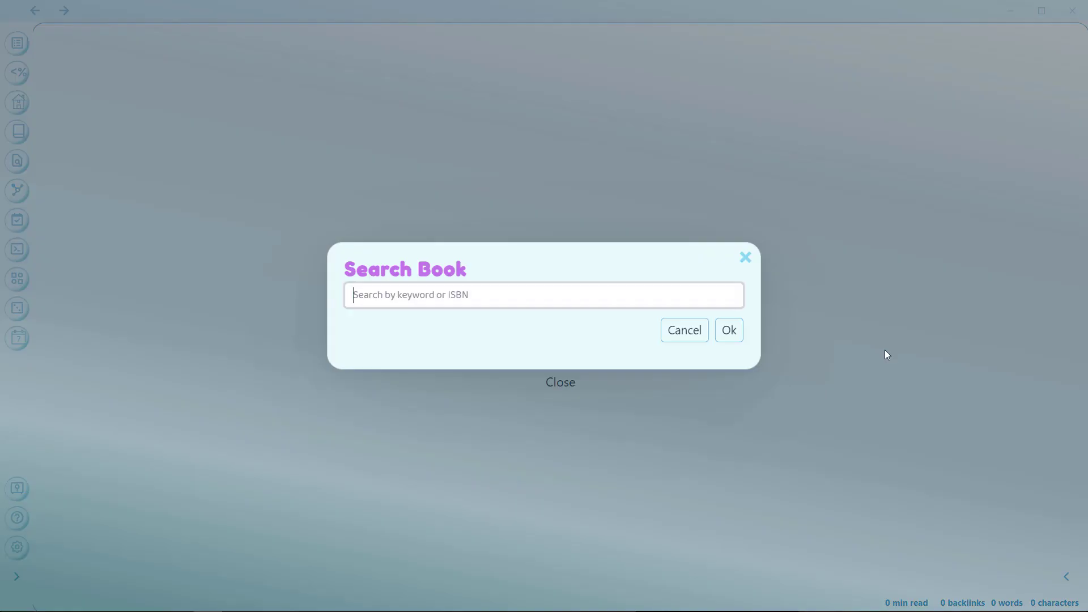
click(173, 309)
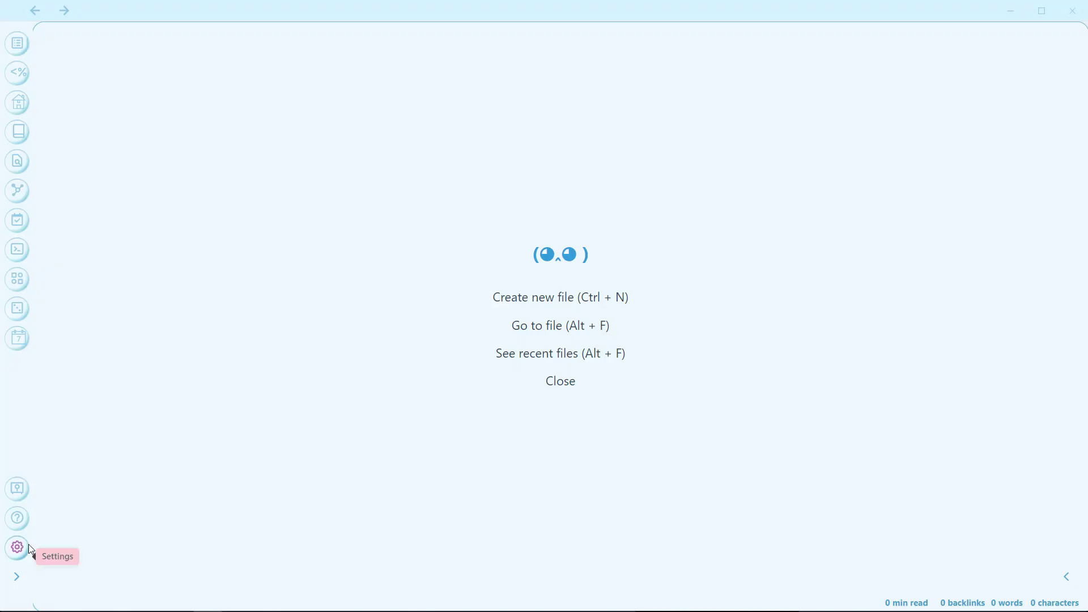
Step: Check the Book Search plugin settings, then close Settings
click(21, 552)
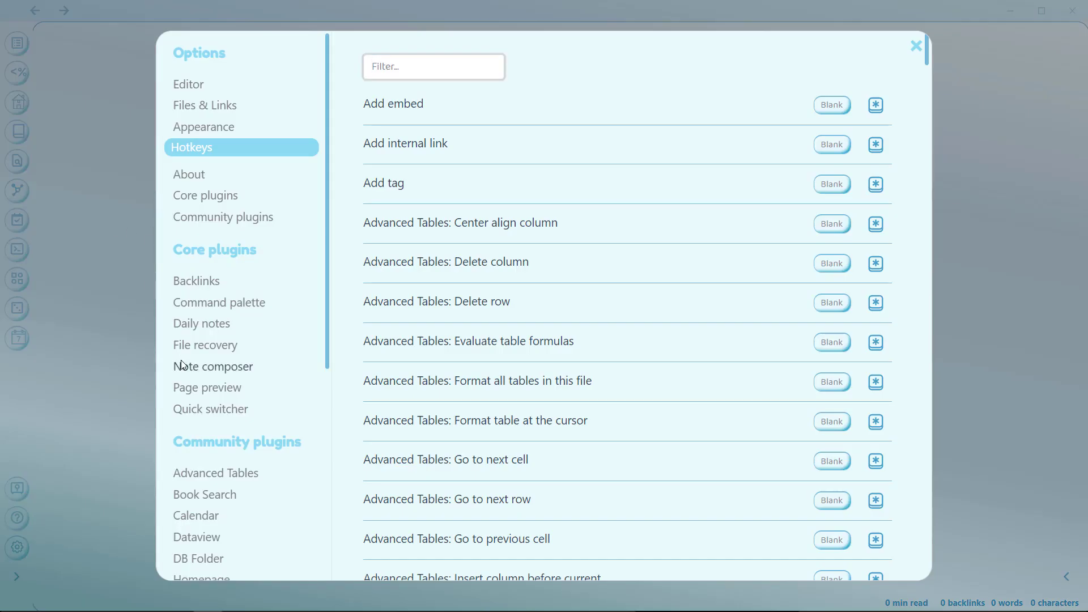
scroll(215, 369, down, 3)
click(225, 350)
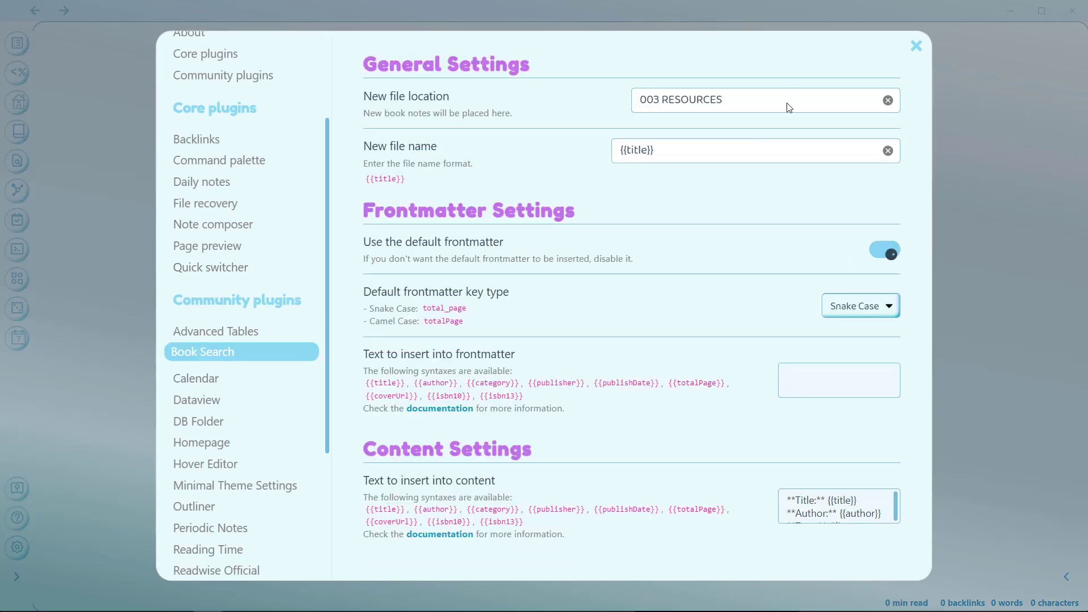
click(946, 107)
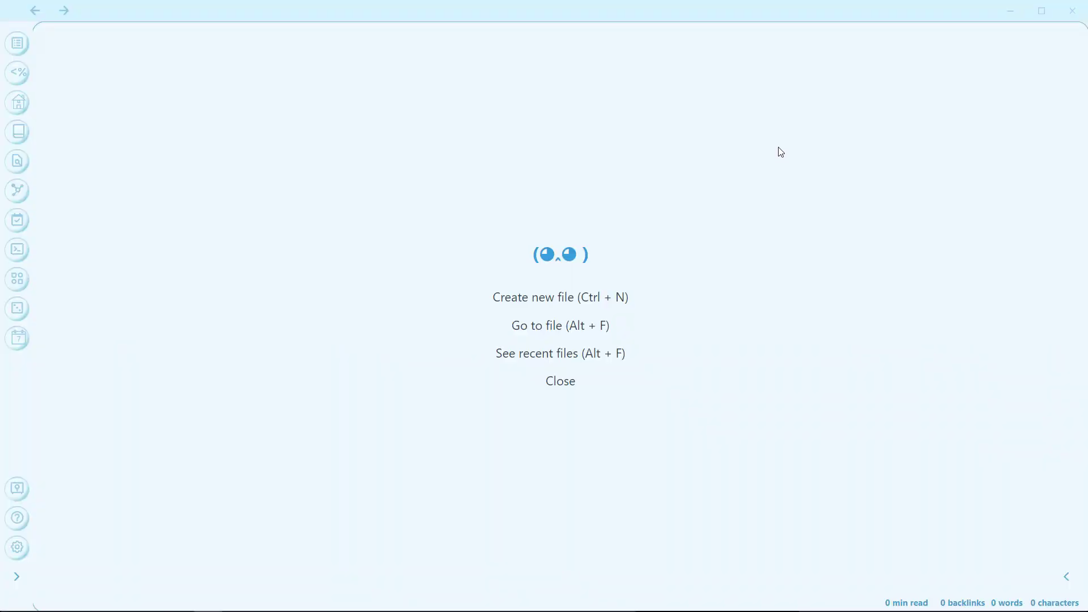
Step: Run Book Search for 'atomic habits' and dismiss the results without choosing a book
key(ctrl+shift+b)
text(The)
key(BackSpace)
key(BackSpace)
key(BackSpace)
text(atomic habits)
key(Return)
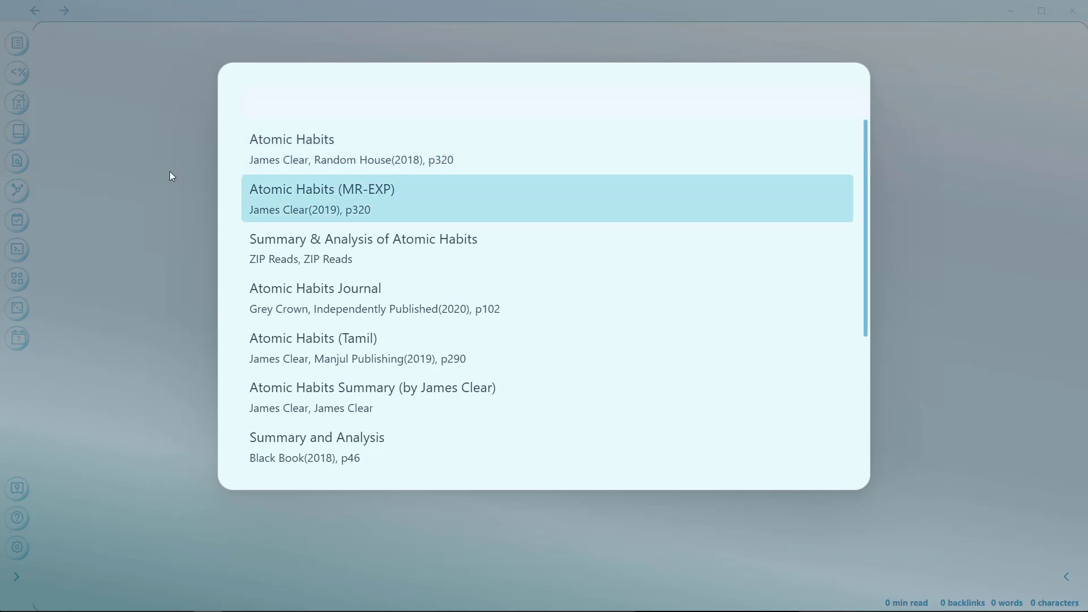
click(171, 176)
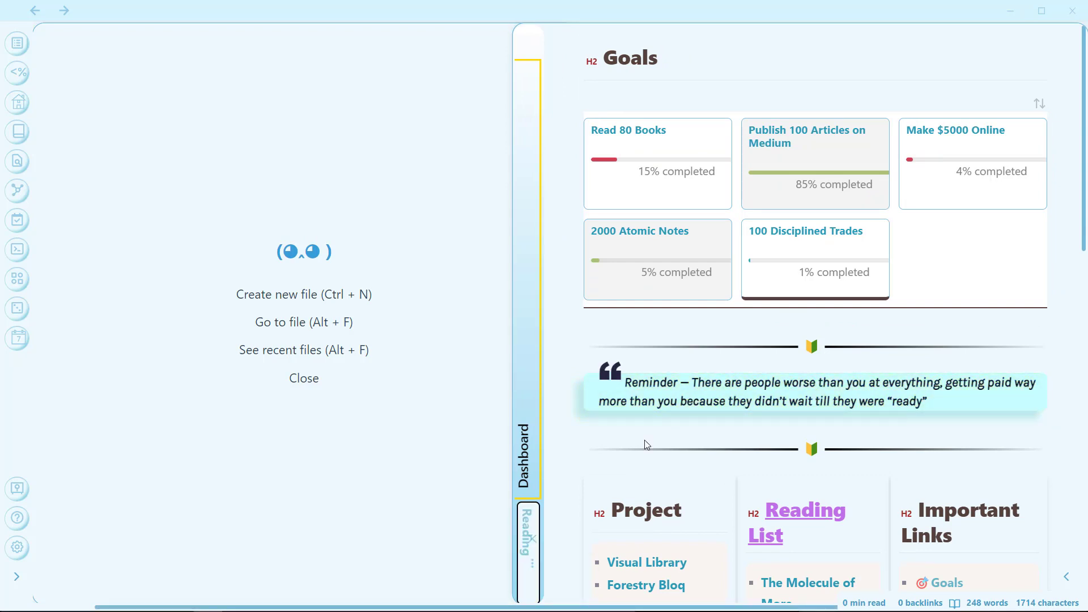
Step: Close the Dashboard split and reopen it with Ctrl+Shift+T
key(ctrl+w)
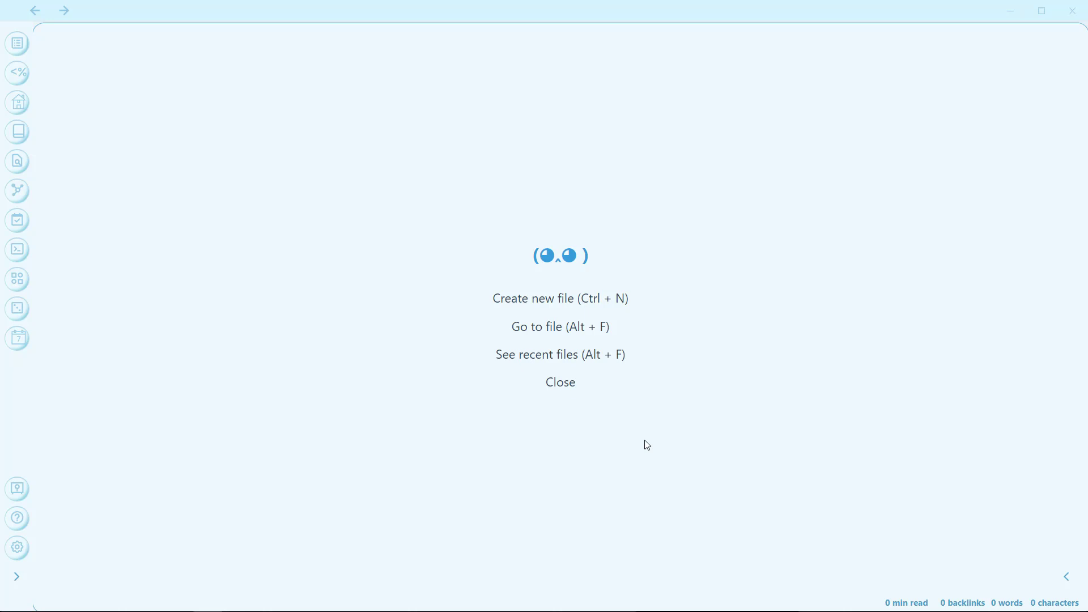
key(ctrl+shift+t)
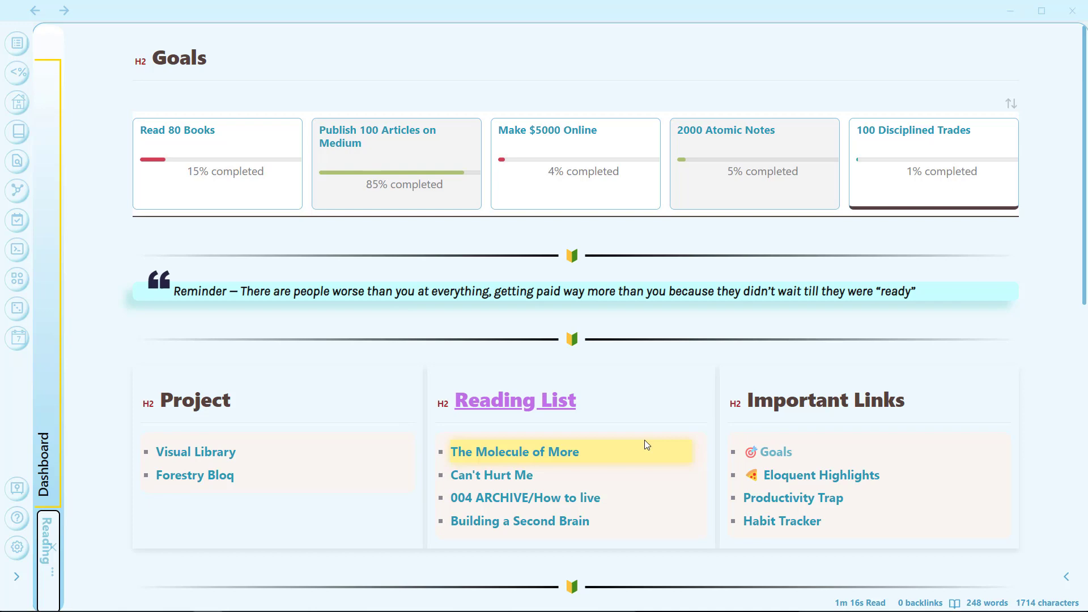
Step: Open The Molecule of More note in editing mode and scroll to its end
click(527, 453)
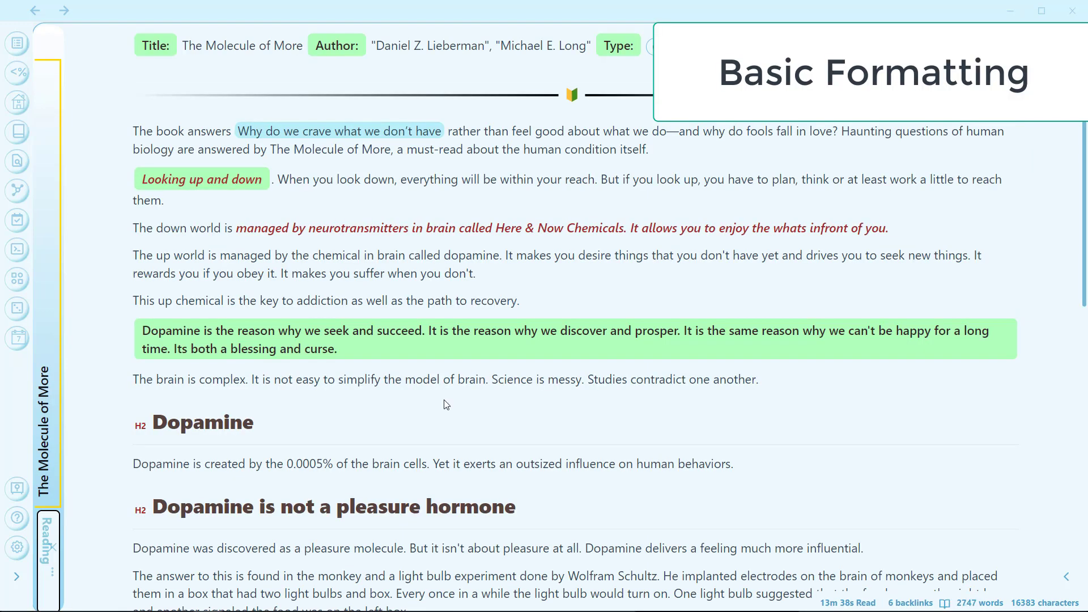
key(ctrl+e)
scroll(446, 404, down, 20)
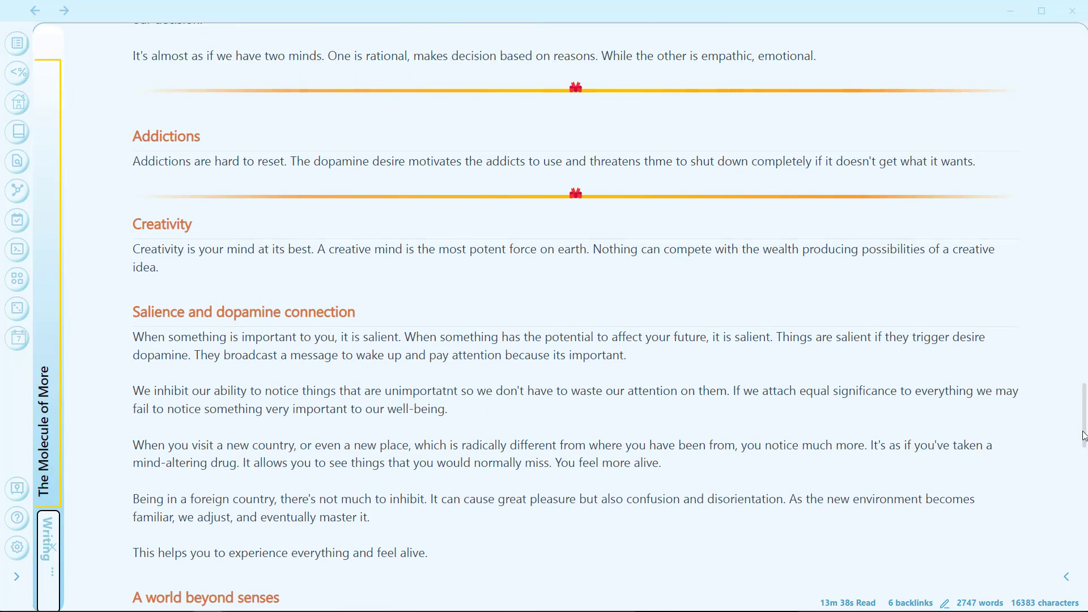
drag(1083, 434, 1072, 607)
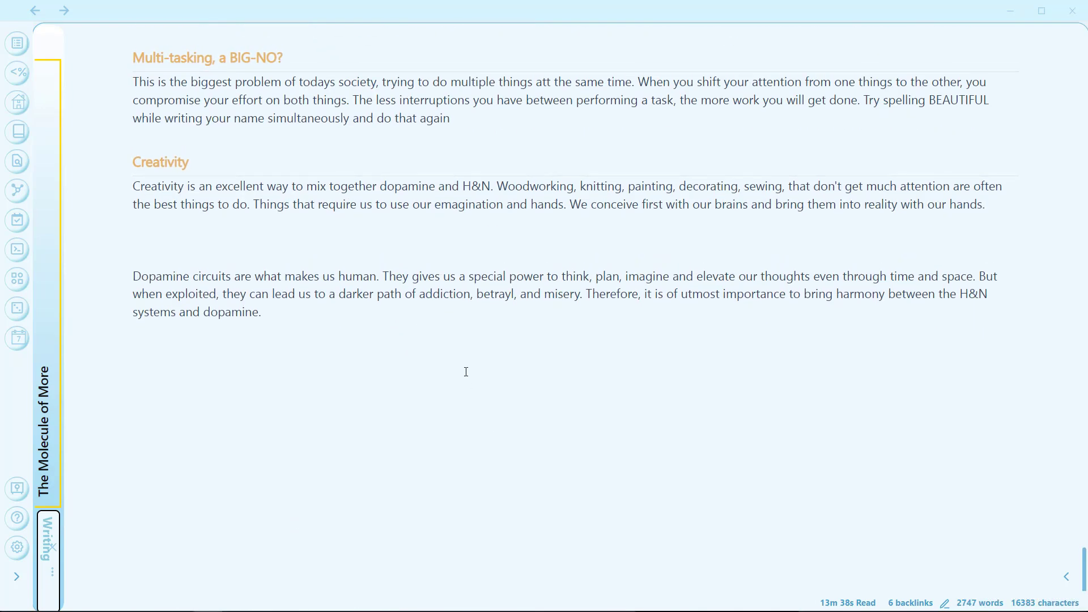
Step: Cut 'dopamine.' from the paragraph end and paste it back, removing the extra space
drag(200, 315, 268, 315)
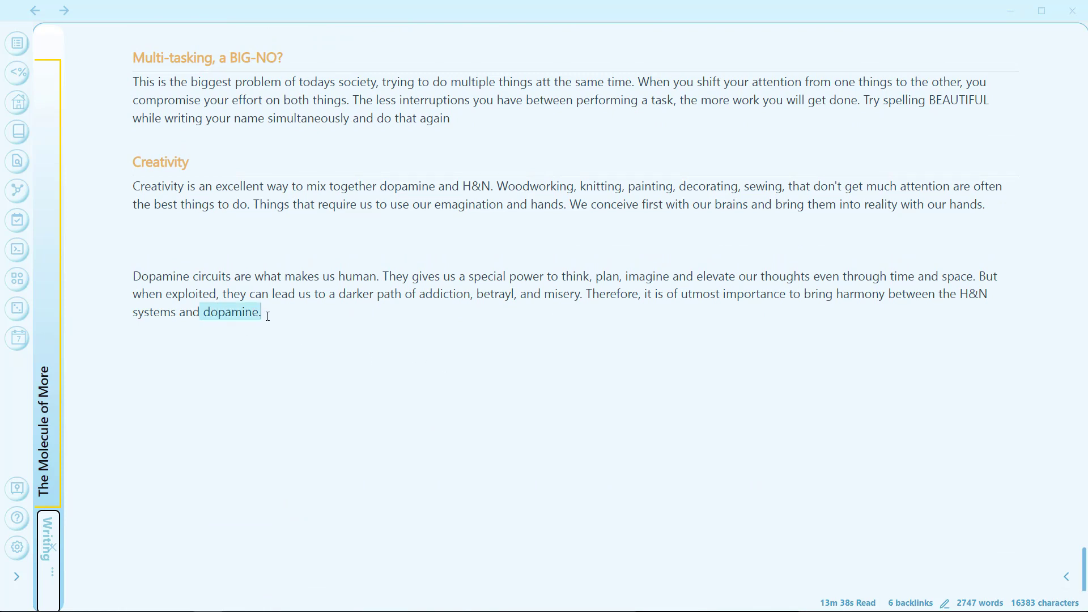
key(BackSpace)
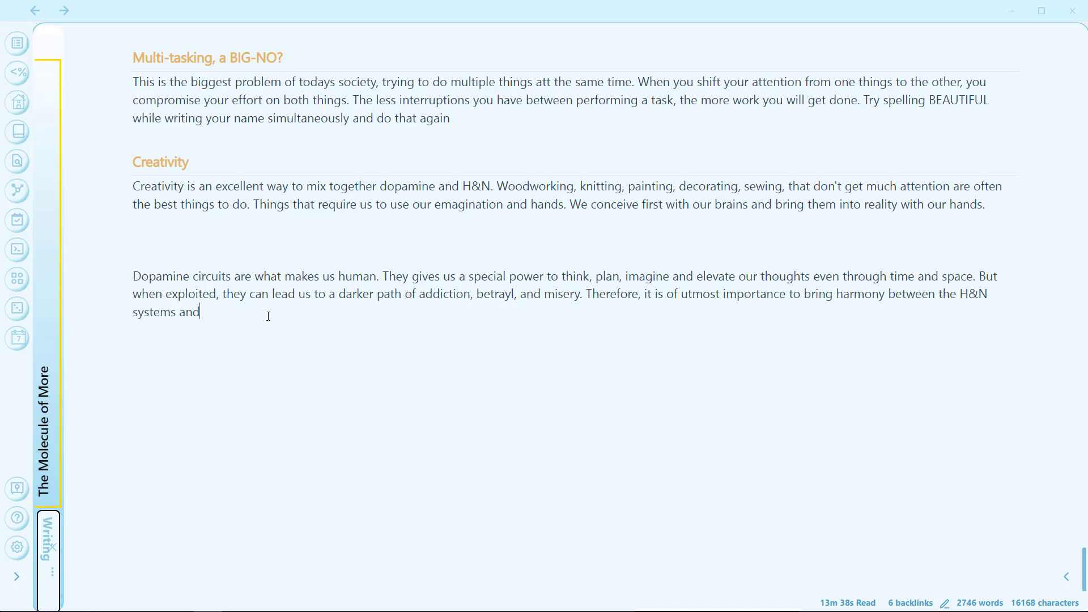
key(ctrl+z)
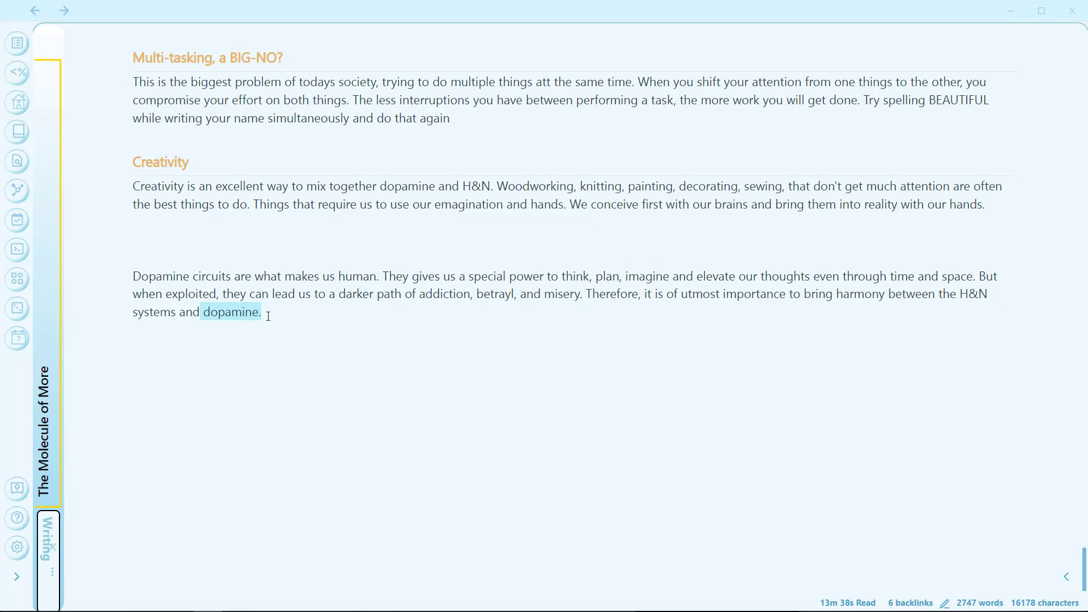
key(ctrl+x)
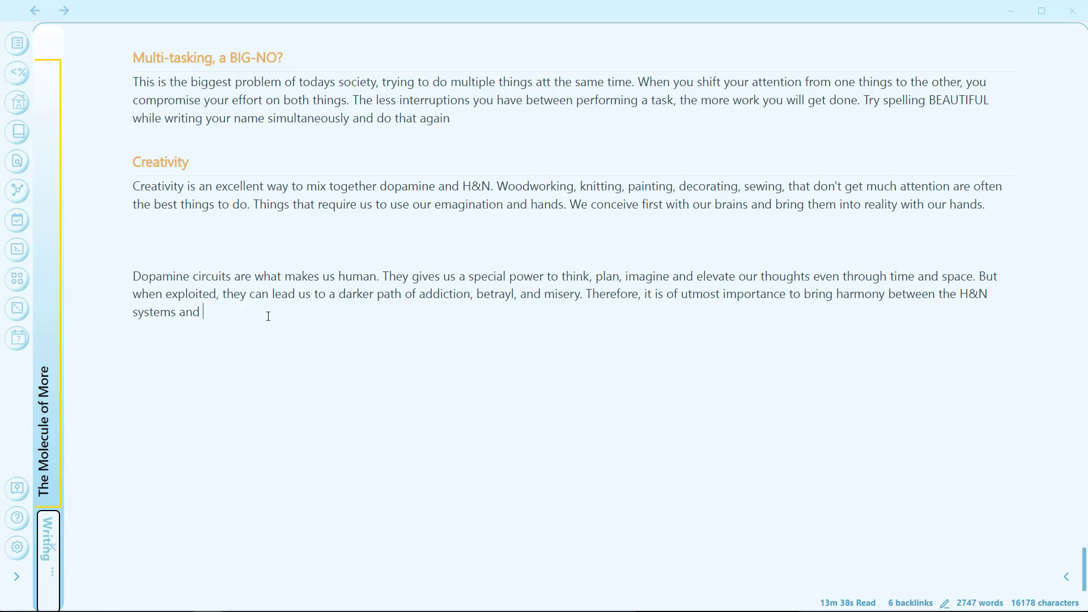
key(ctrl+v)
click(202, 312)
key(BackSpace)
Step: Make 'dopamine.' bold, then italic, undoing each change
drag(203, 312, 275, 312)
key(ctrl+b)
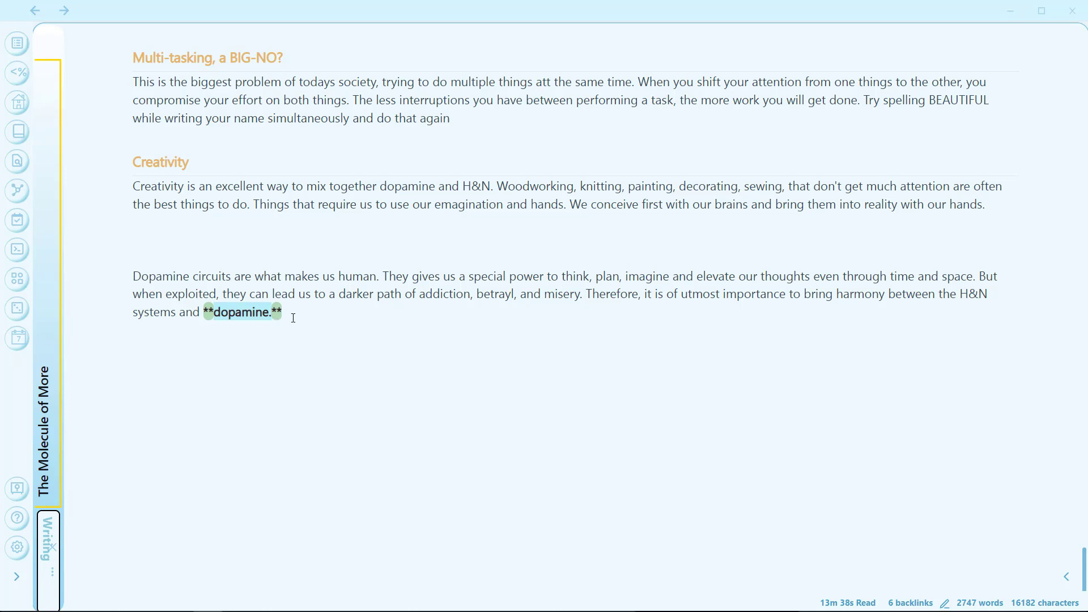
key(ctrl+z)
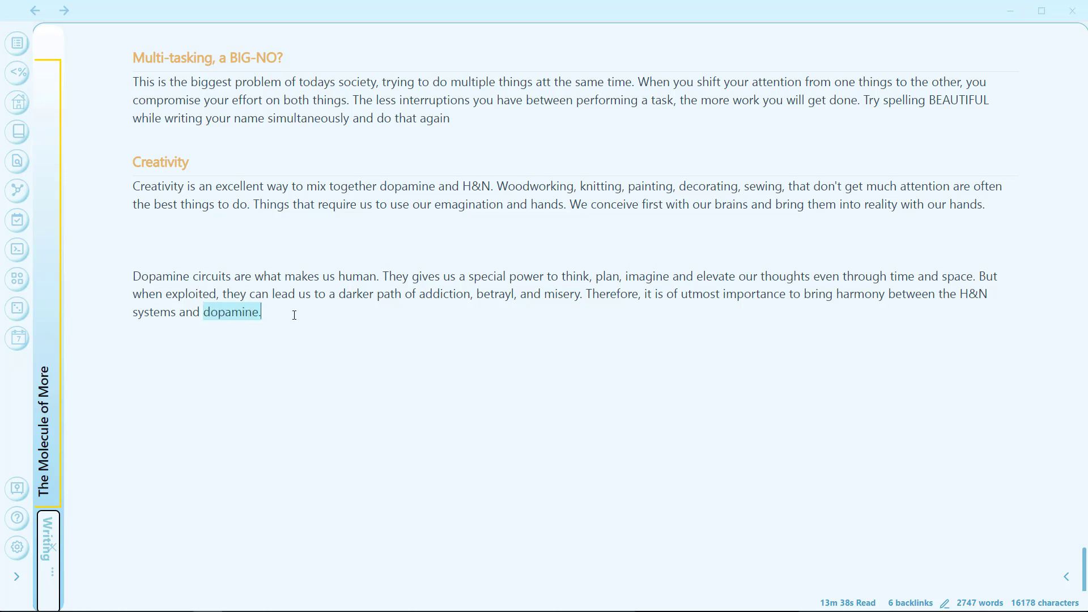
key(ctrl+i)
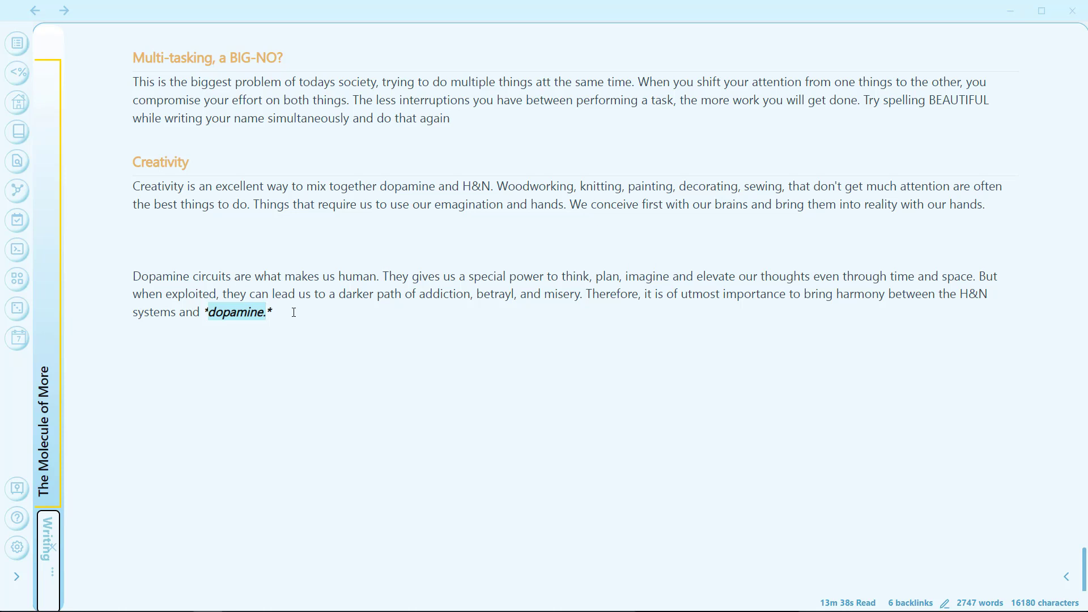
key(ctrl+z)
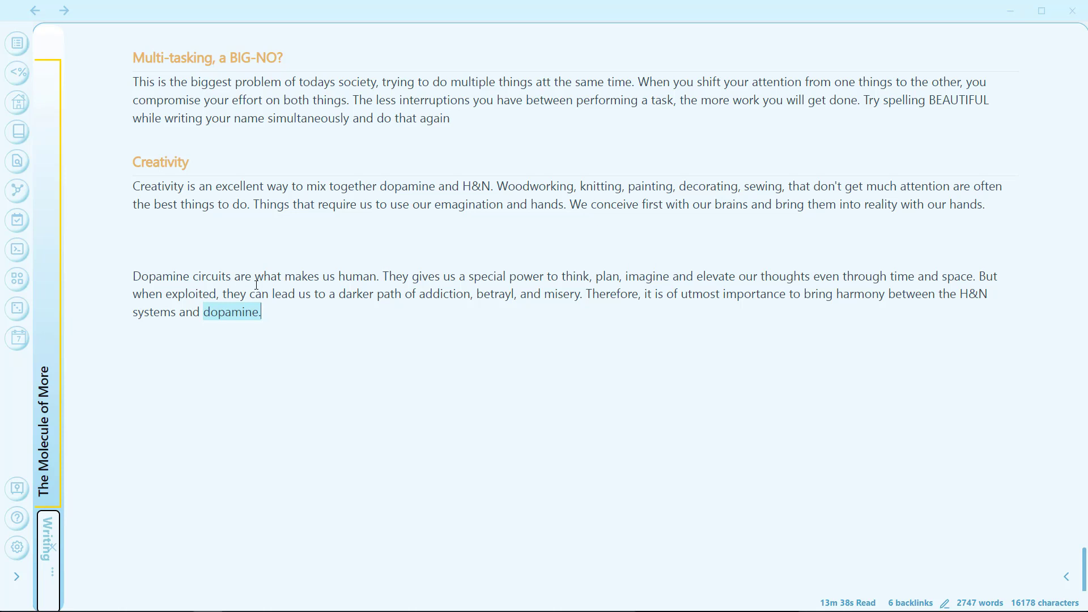
Step: Toggle block quote formatting on the closing Dopamine paragraph, leaving it quoted
mouse_move(325, 309)
mouse_down()
mouse_move(290, 276)
mouse_move(215, 275)
mouse_move(281, 293)
mouse_move(320, 290)
mouse_up()
click(203, 276)
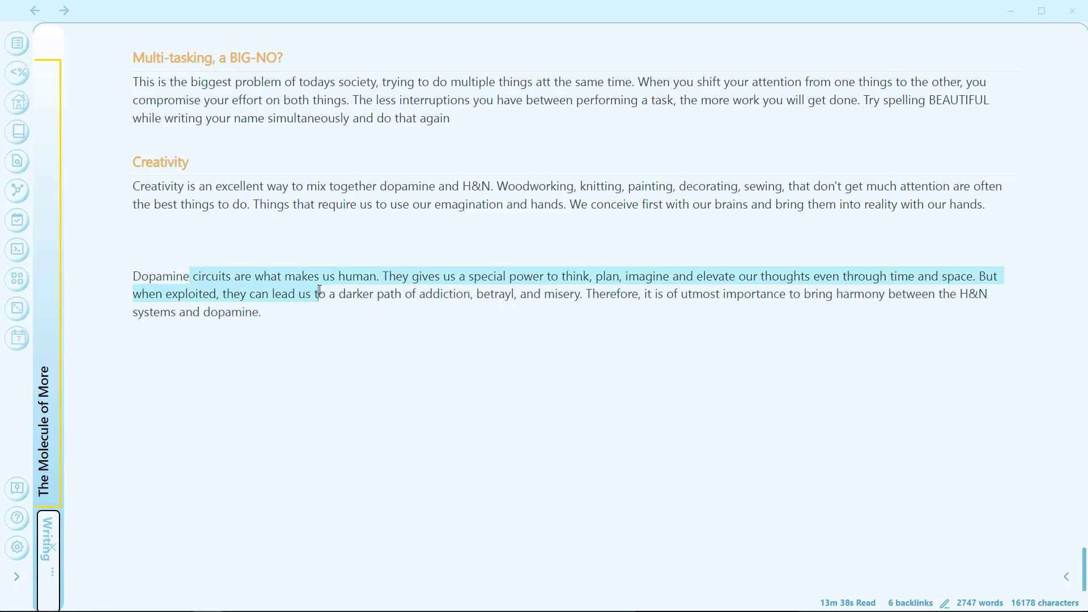
key(ctrl+shift+period)
click(323, 354)
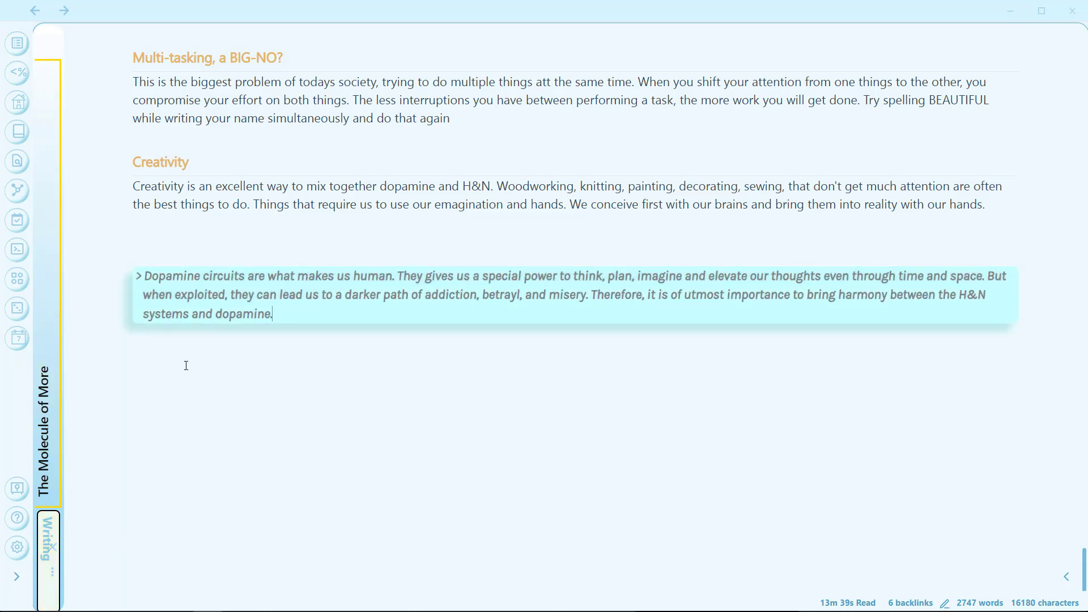
key(ctrl+shift+period)
key(ctrl+shift+period)
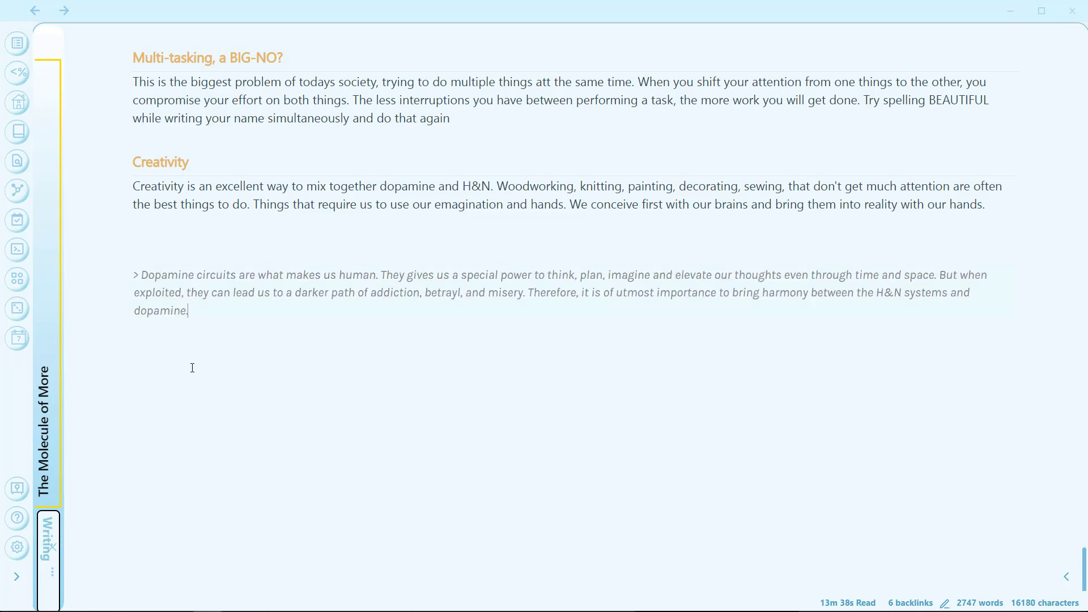
key(ctrl+shift+period)
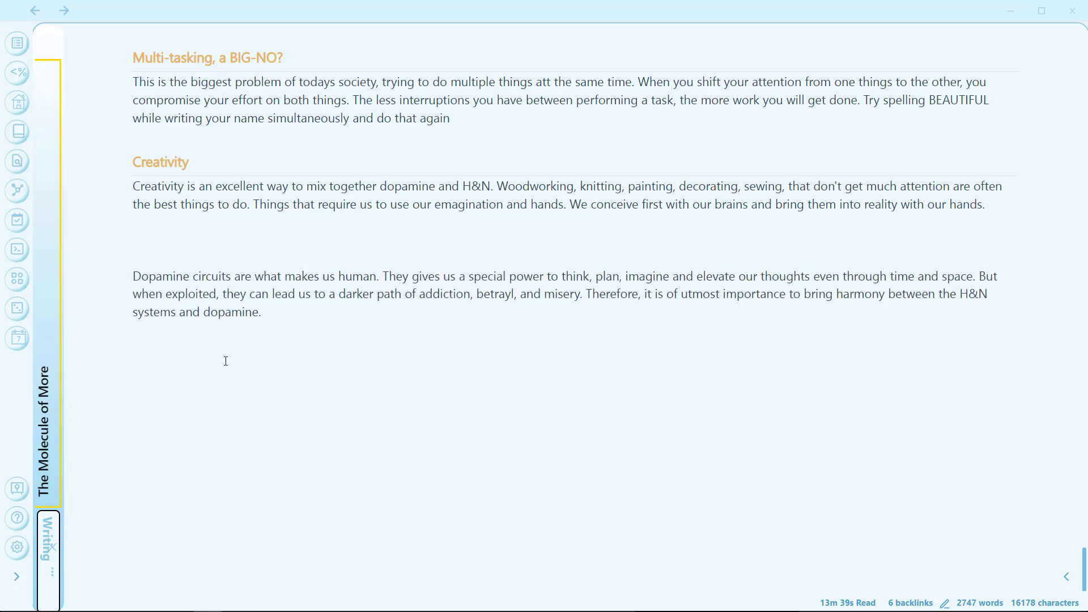
key(ctrl+shift+period)
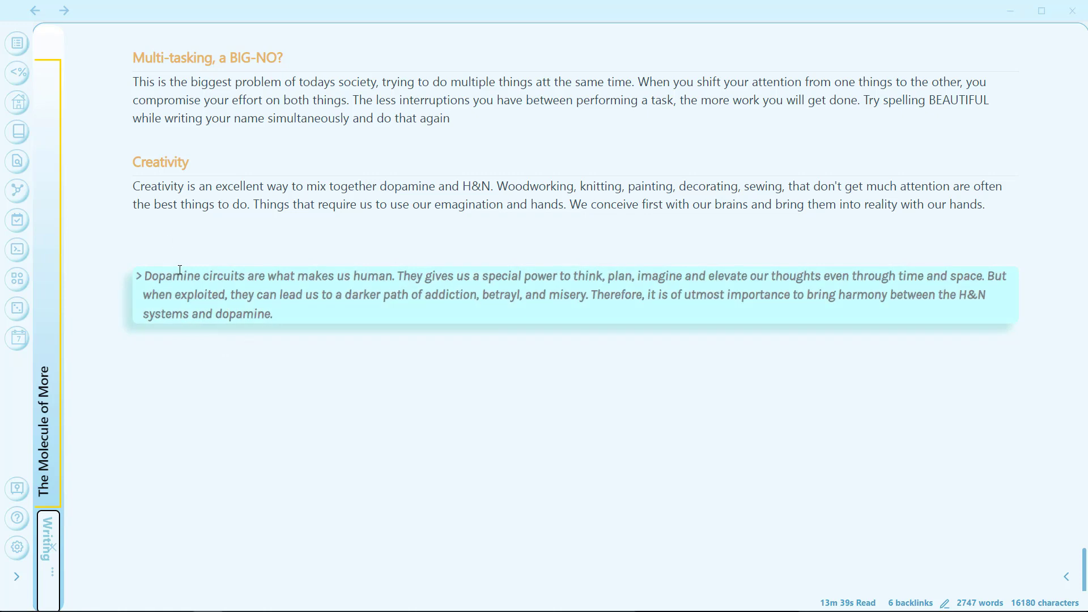
scroll(179, 269, up, 10)
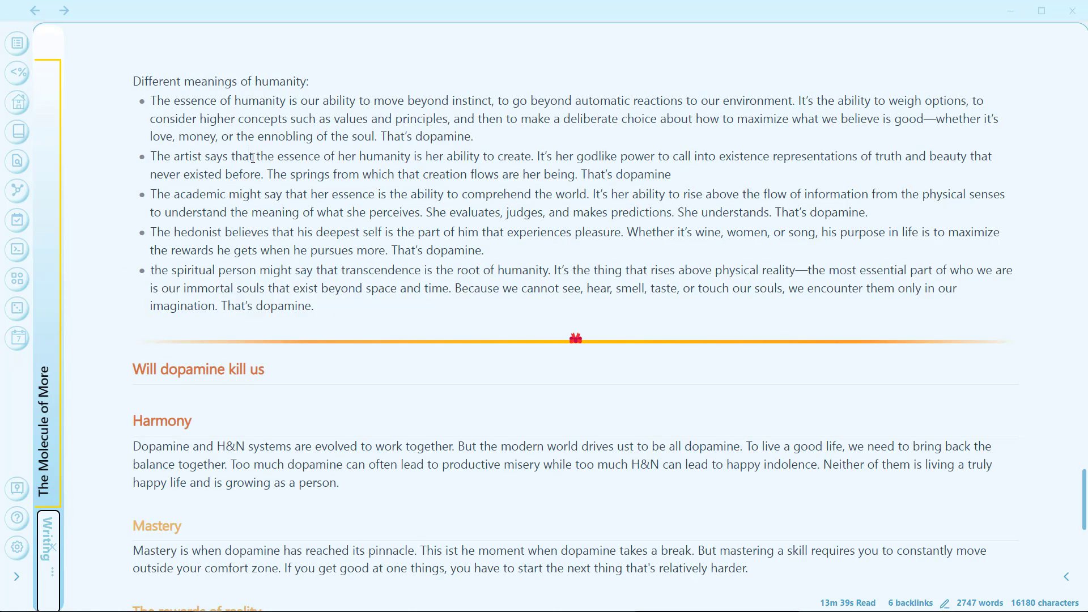
key(Tab)
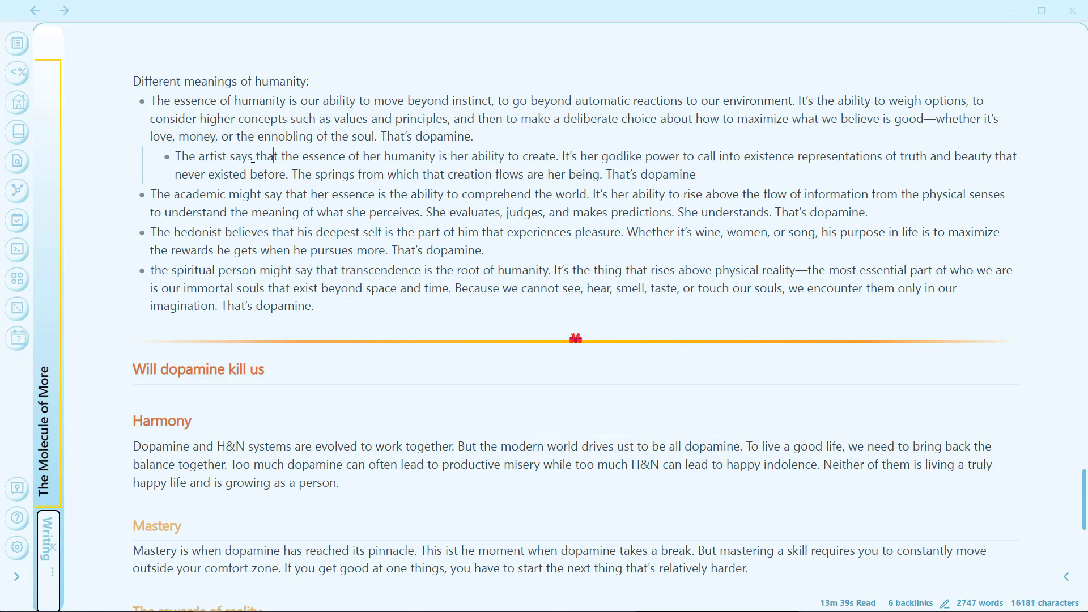
key(shift+Tab)
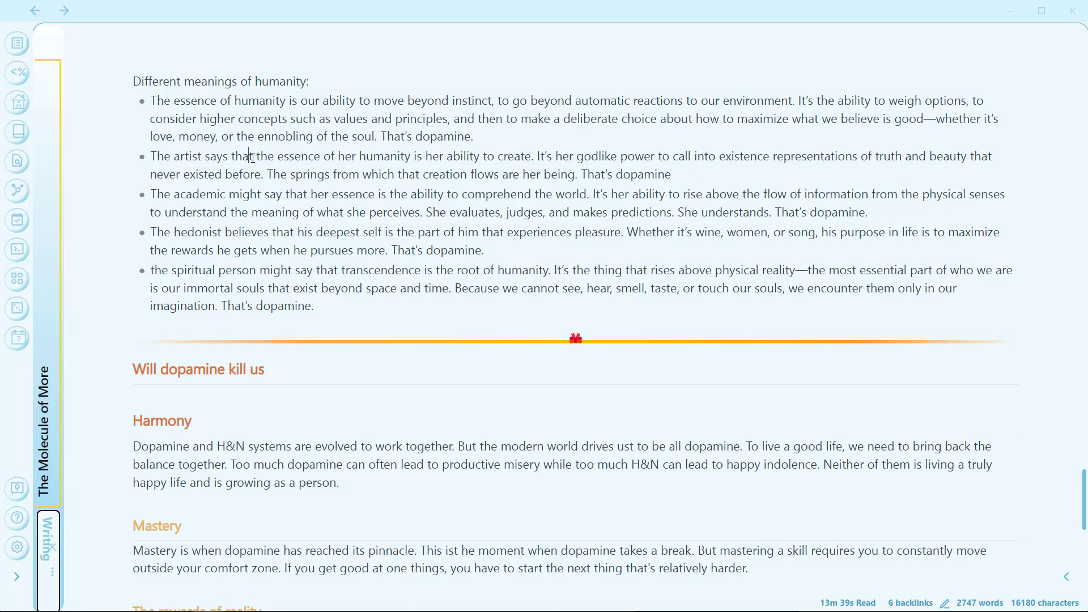
key(Tab)
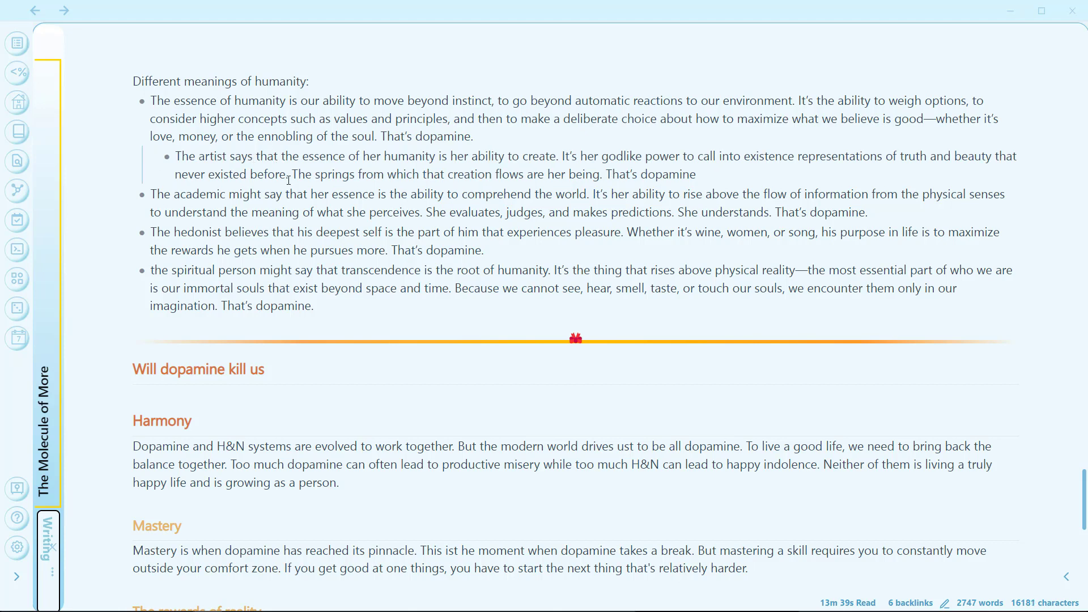
click(289, 194)
key(Tab)
key(Tab)
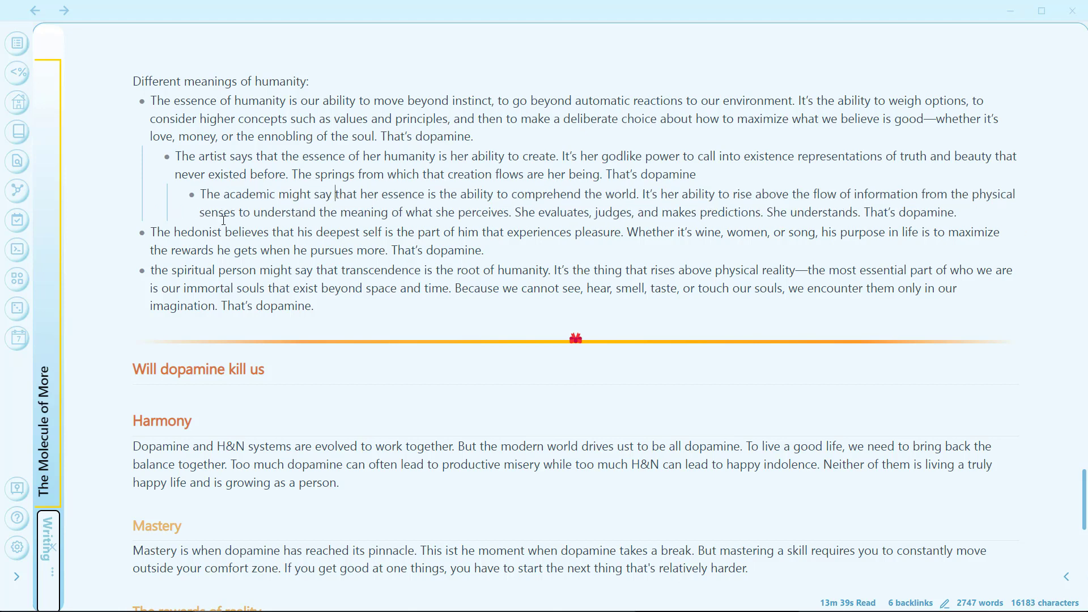
click(262, 156)
key(shift+Tab)
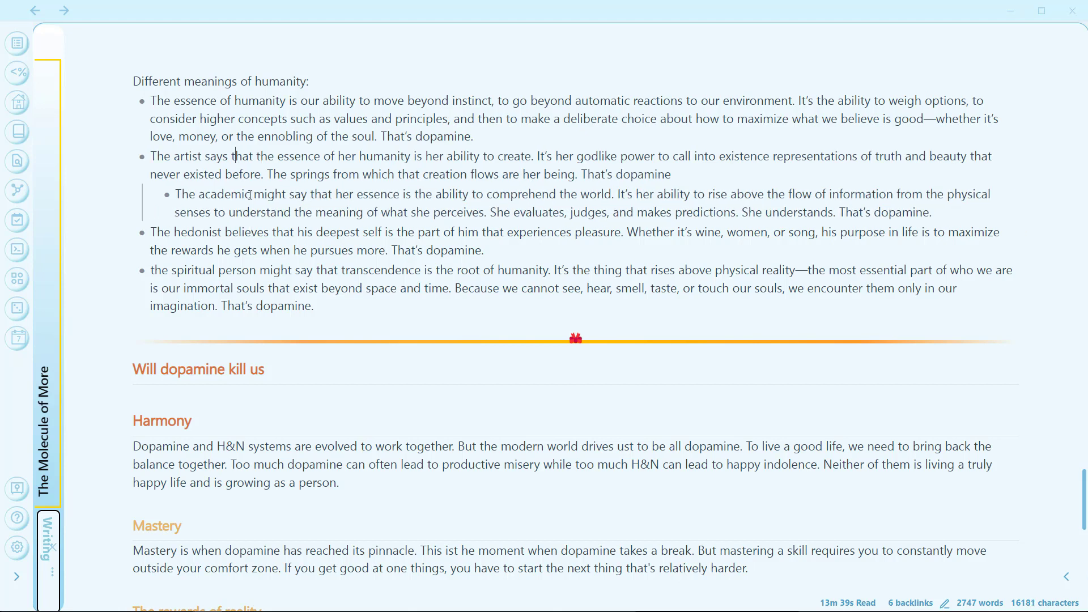
click(238, 213)
key(shift+Tab)
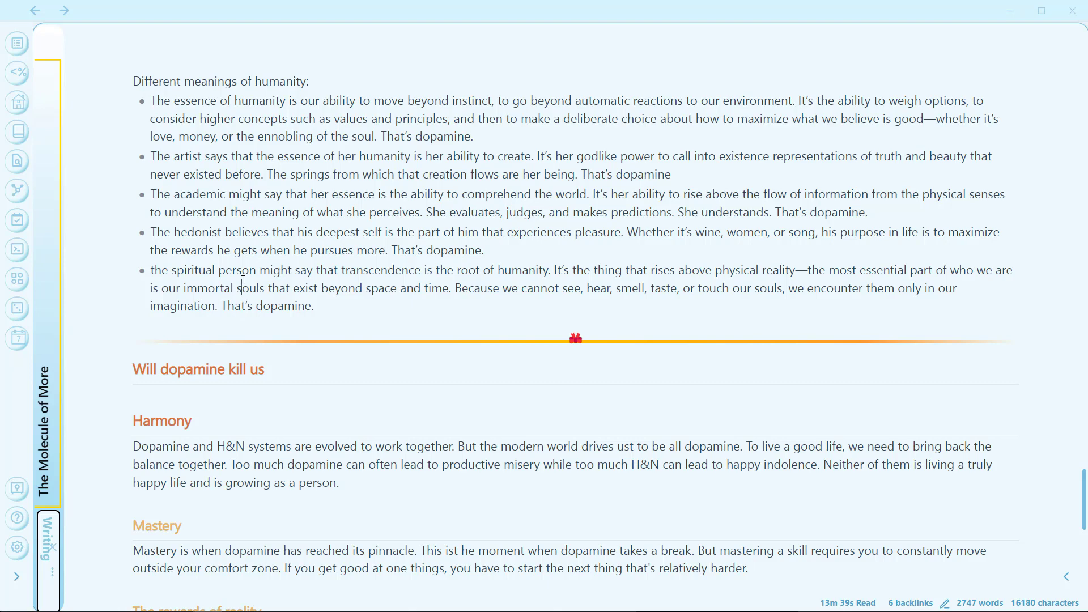
key(ctrl+l)
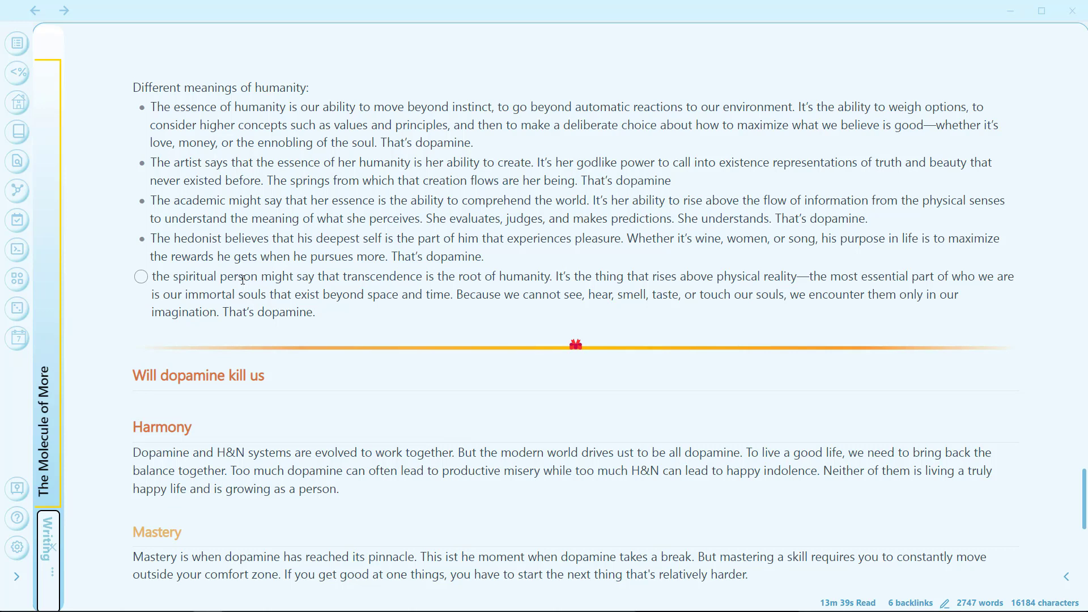
key(ctrl+Return)
key(ctrl+Return)
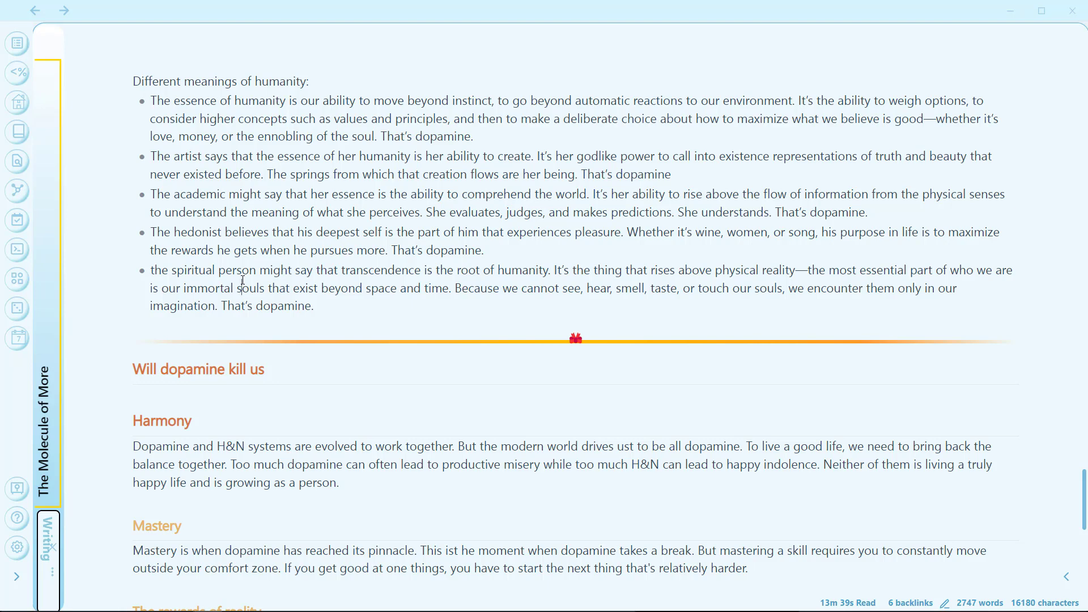
scroll(243, 279, down, 8)
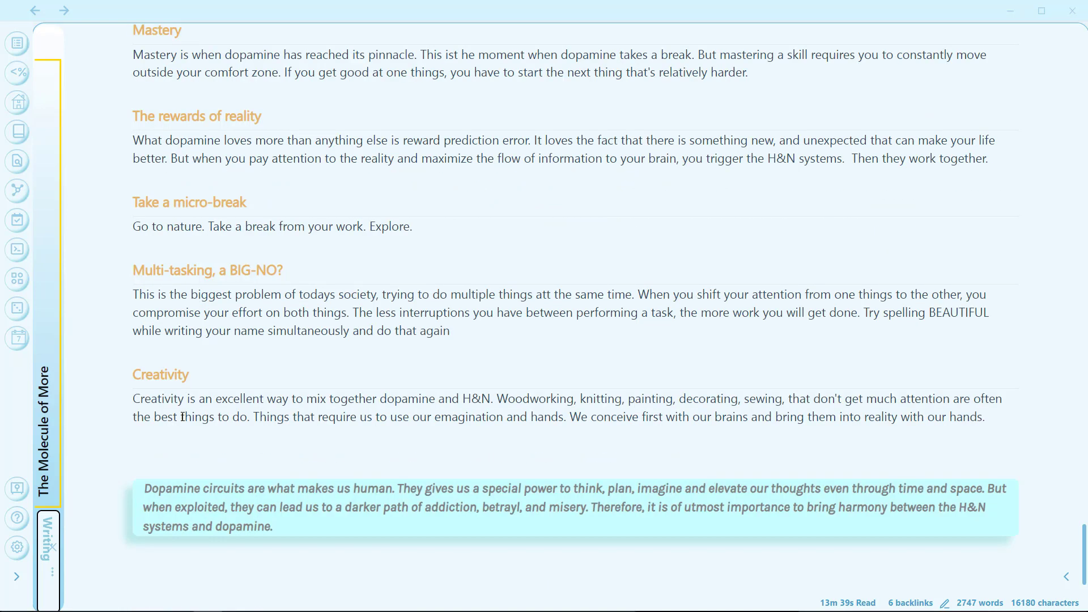
Step: Remove the block quote formatting from the closing Dopamine paragraph
click(209, 505)
key(ctrl+shift+period)
drag(208, 490, 252, 524)
click(253, 525)
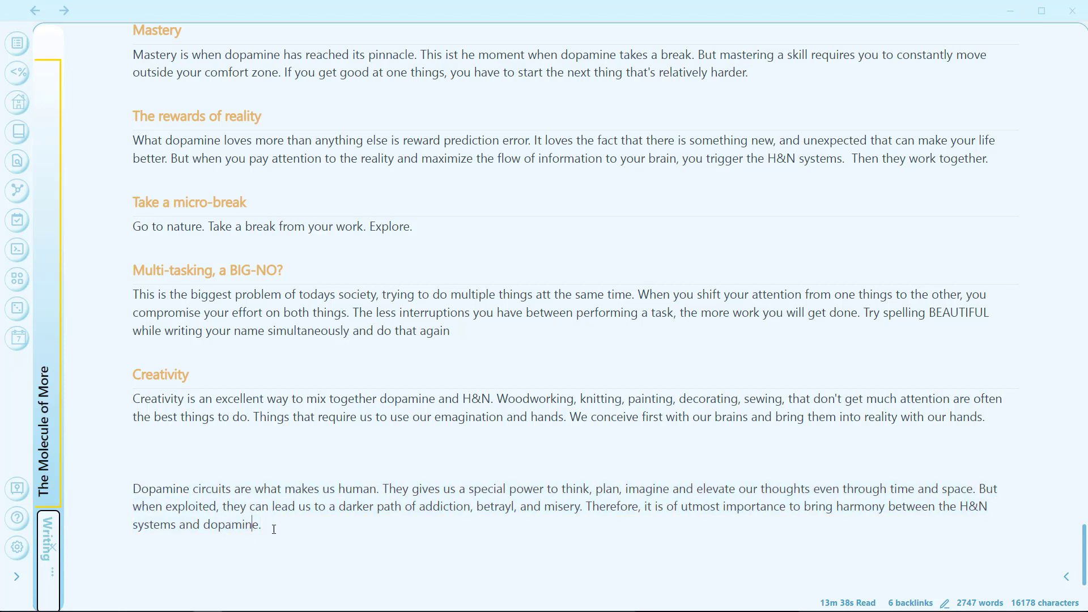
Step: Wrap the paragraph in a Note callout, preview it in reading view, then undo it
drag(266, 526, 199, 488)
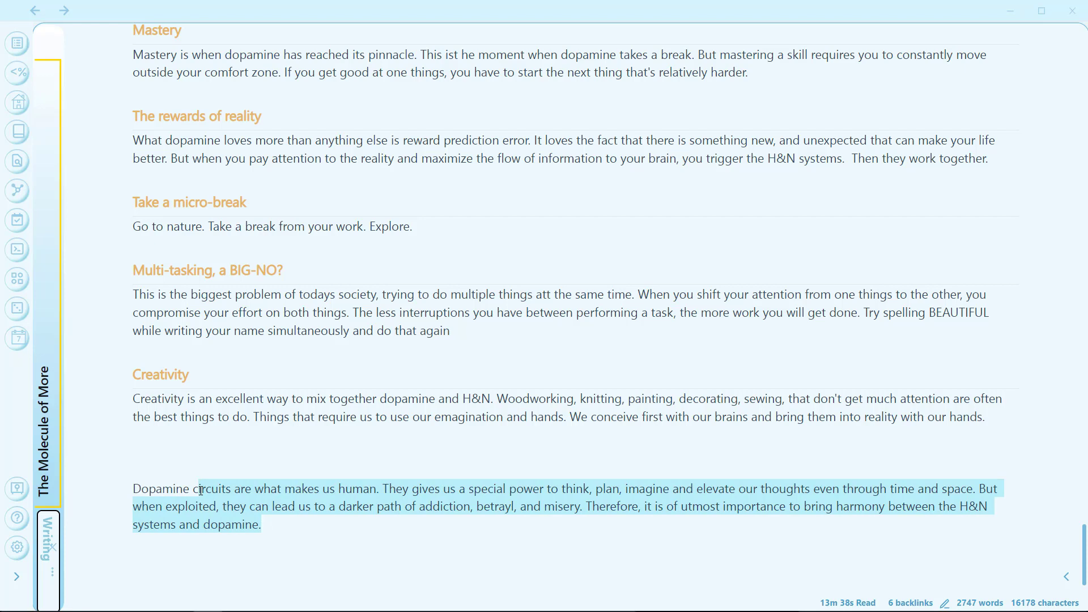
key(ctrl+shift+c)
key(ctrl+e)
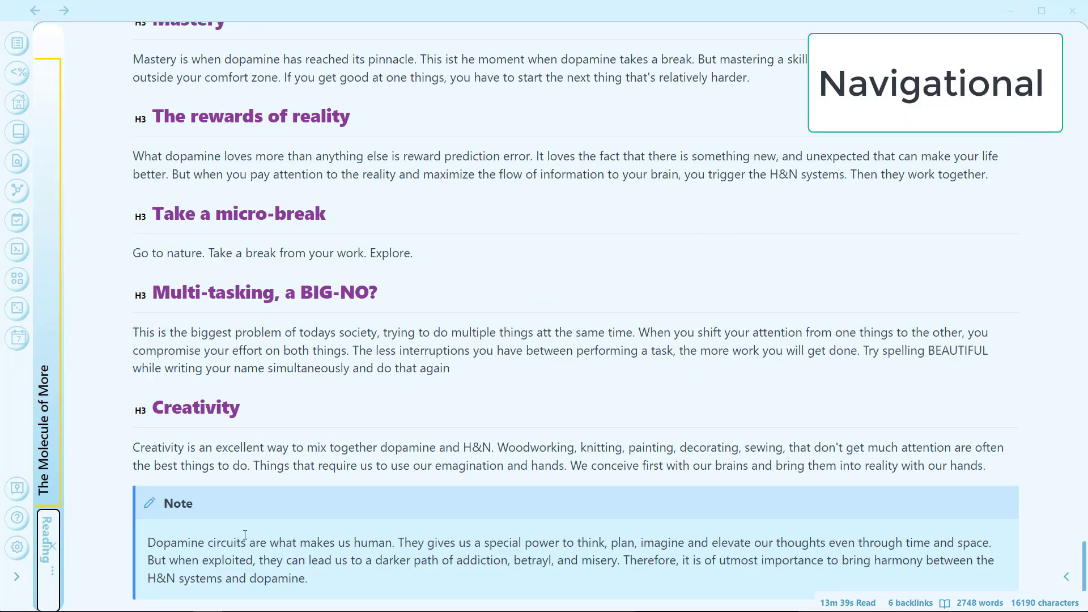
key(ctrl+e)
key(ctrl+z)
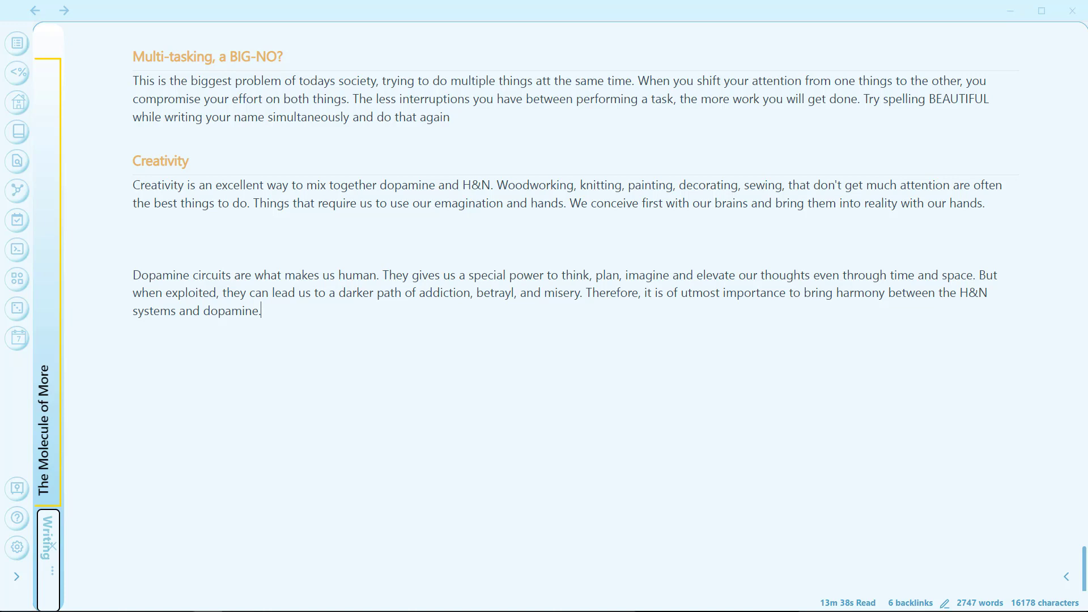
Step: Show and hide the right calendar sidebar, first with its button, then with Ctrl+Alt+Right
click(1067, 577)
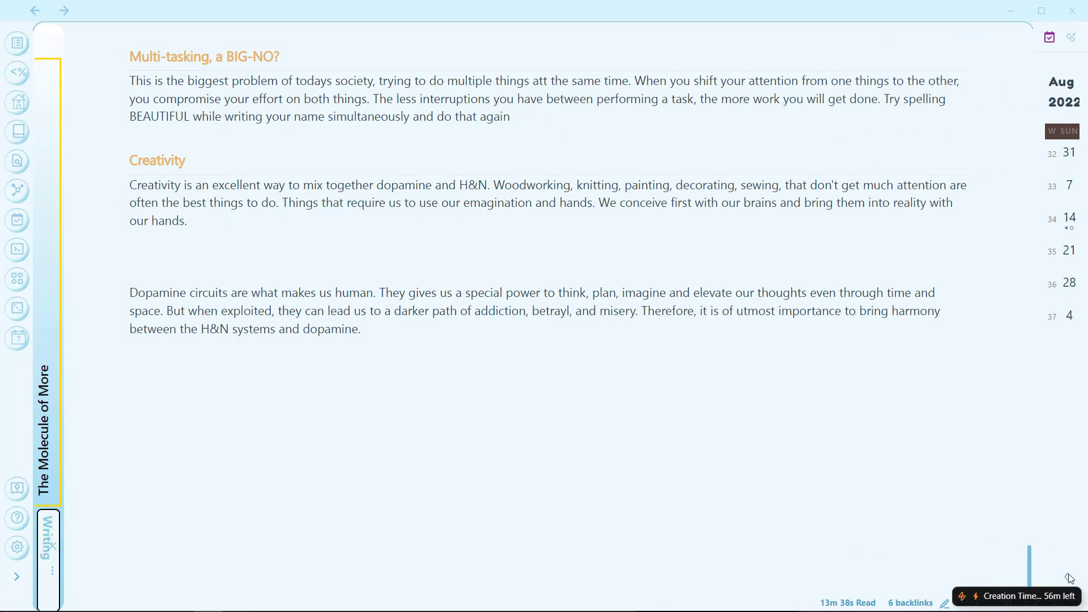
click(1069, 577)
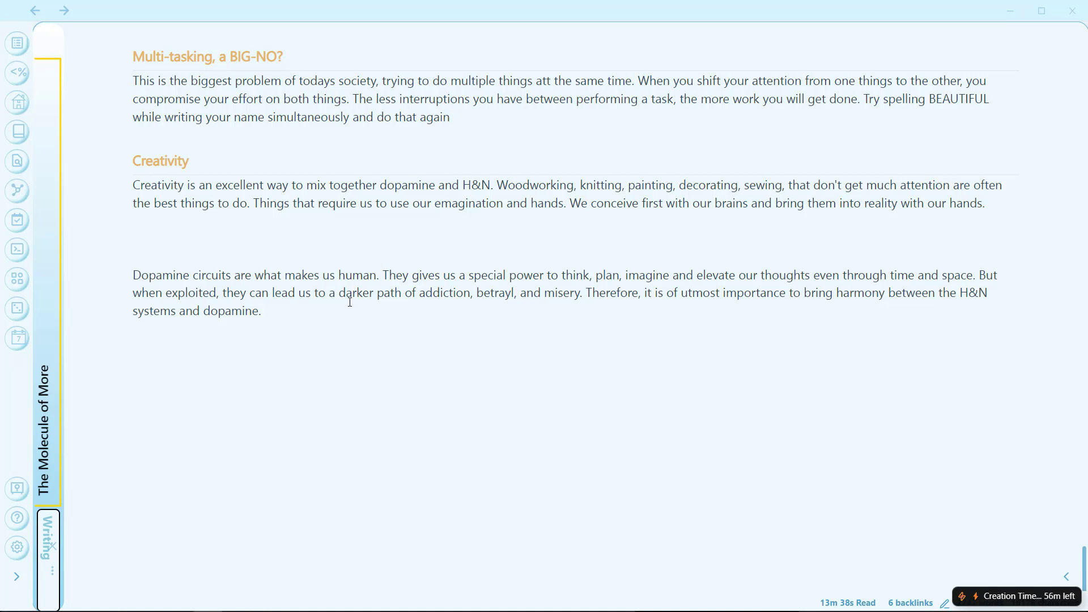
key(ctrl+alt+Right)
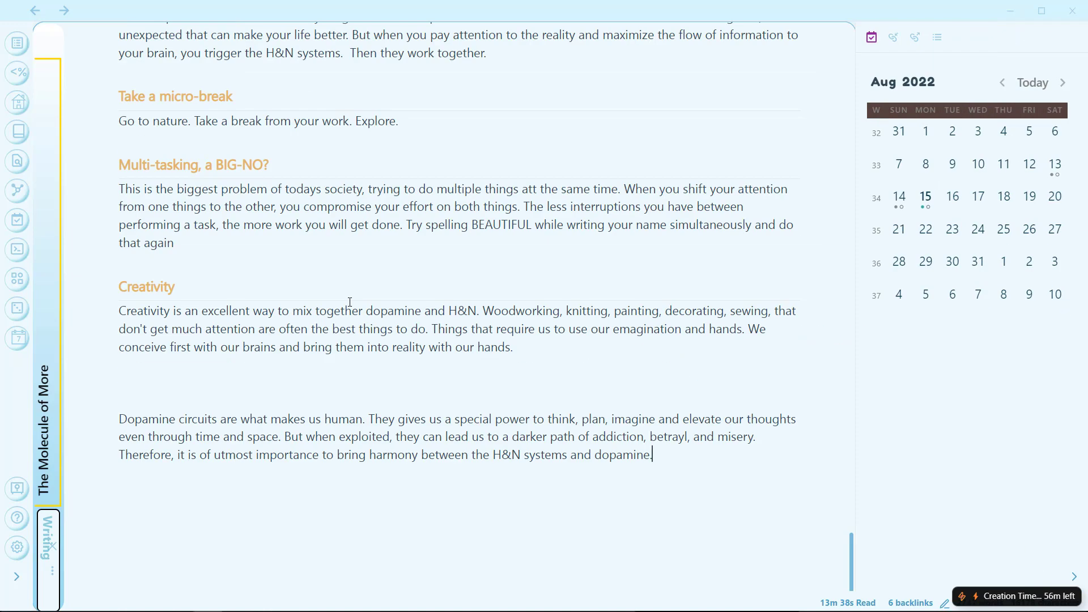
key(ctrl+alt+Right)
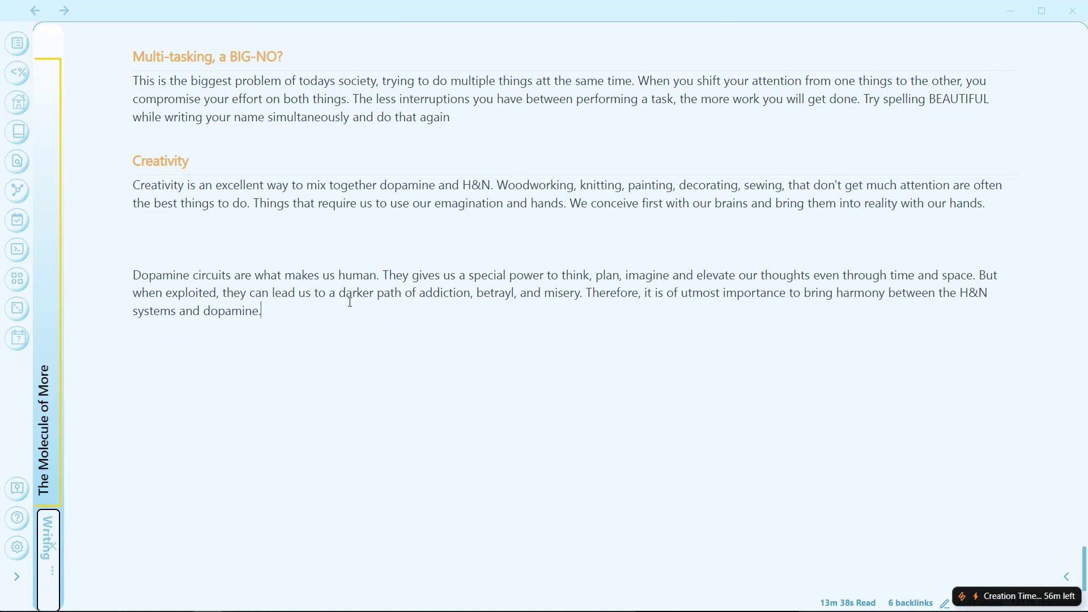
Step: Toggle the left file list with Ctrl+Alt+Left, then return to the Dashboard note with Ctrl+Tab
key(ctrl+alt+Left)
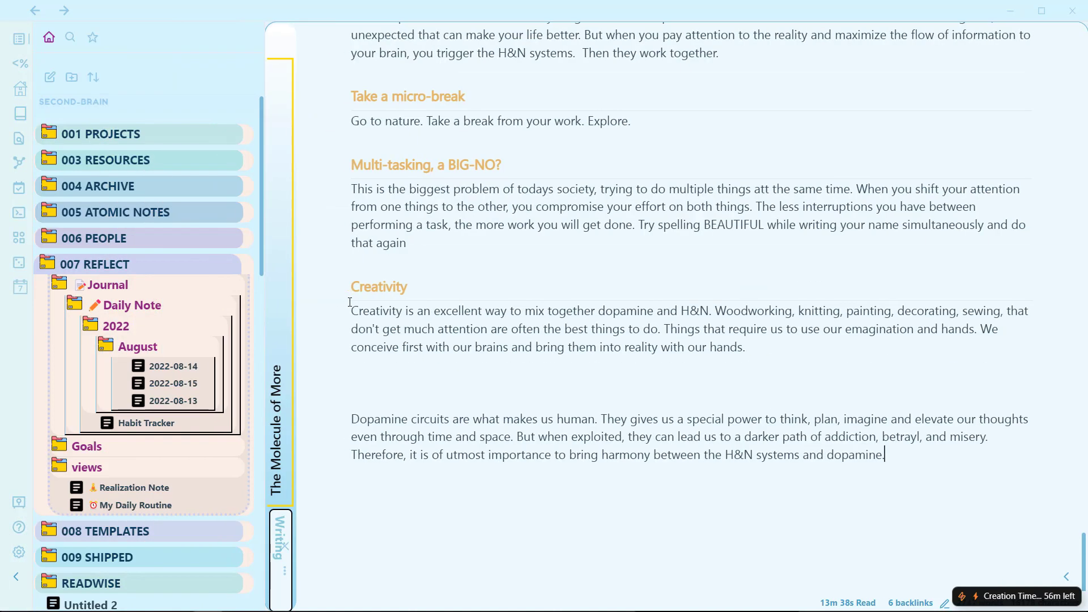
key(ctrl+alt+Left)
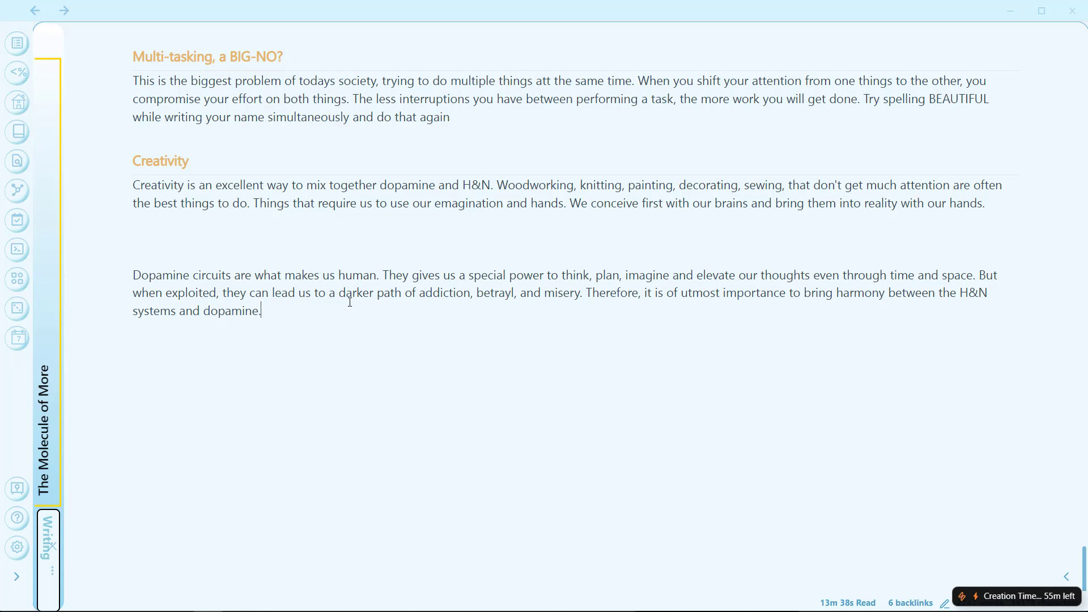
key(ctrl+Tab)
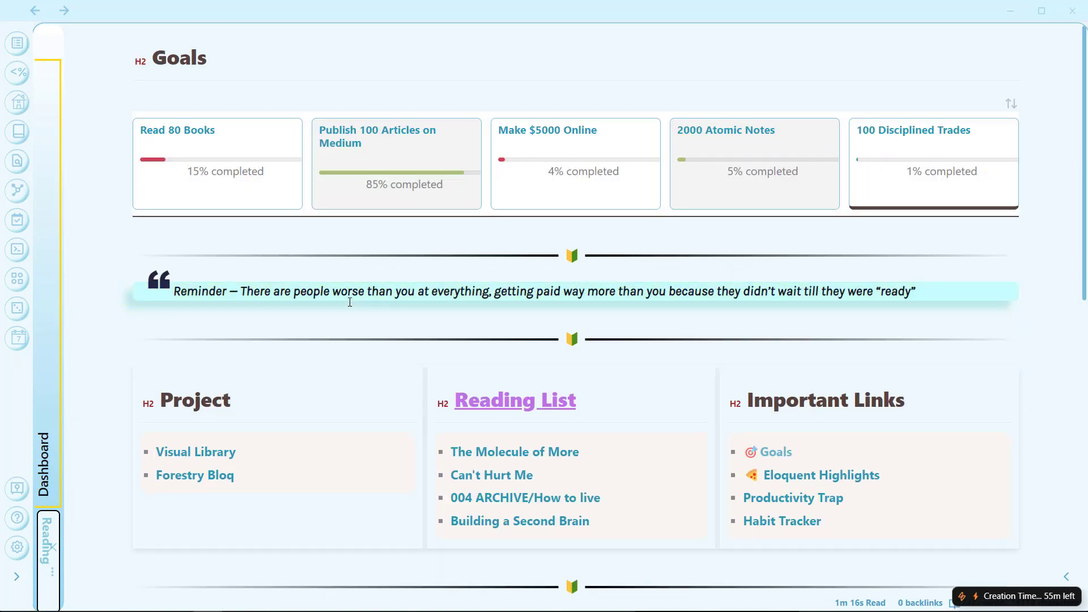
Step: Flip between Dashboard and The Molecule of More with Ctrl+Tab, ending on The Molecule of More
key(ctrl+Tab)
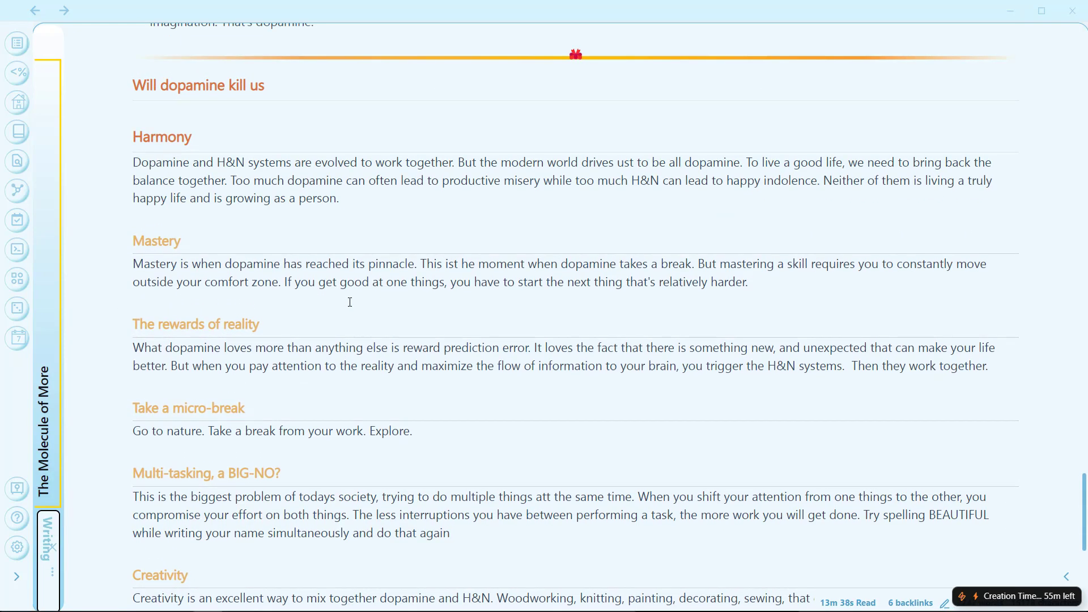
key(ctrl+Tab)
scroll(349, 301, down, 5)
key(ctrl+Tab)
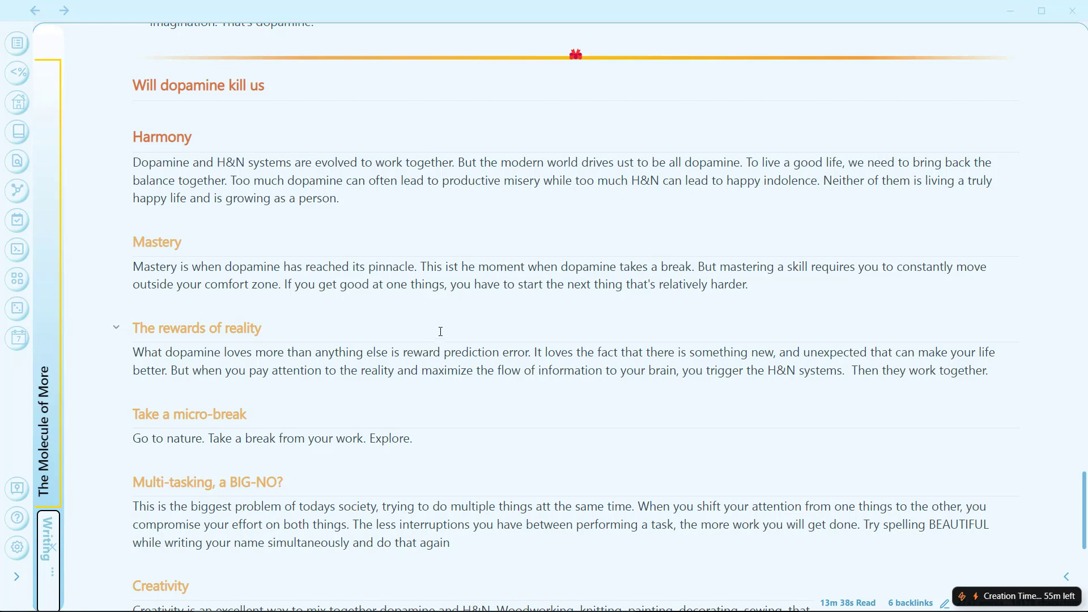
Step: View the Homepage plugin settings, close the Dashboard pane, and open the 2022-08-15 daily note
click(17, 547)
scroll(232, 356, down, 5)
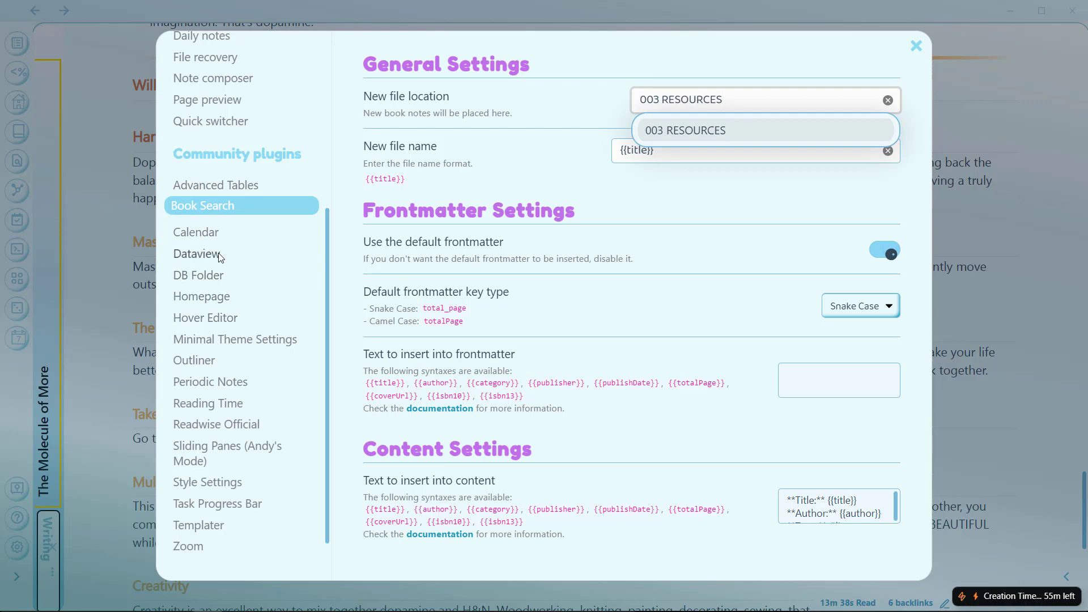
click(202, 297)
click(110, 287)
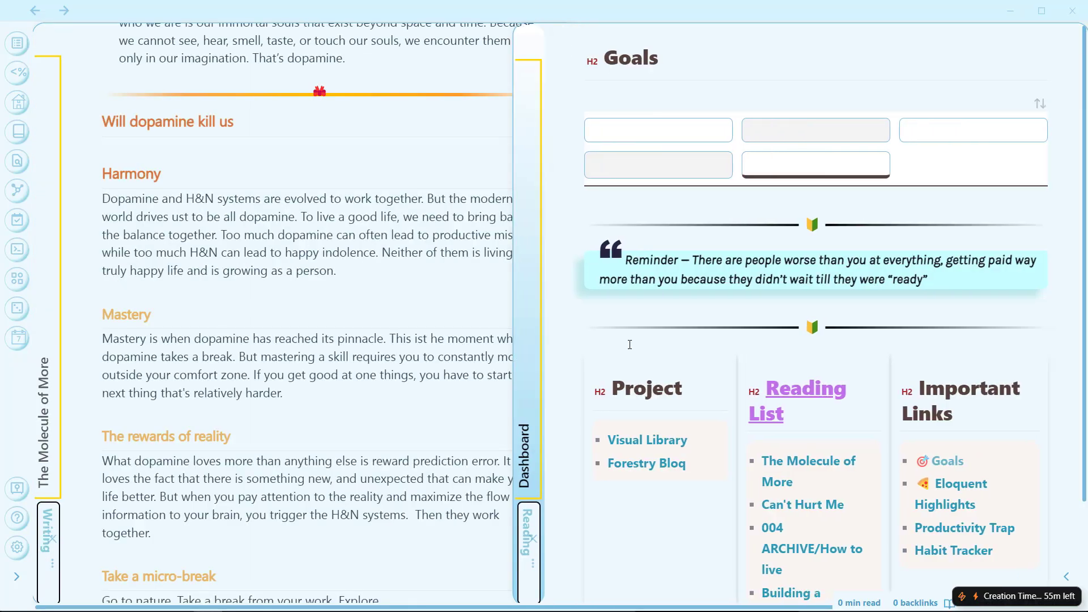
click(530, 544)
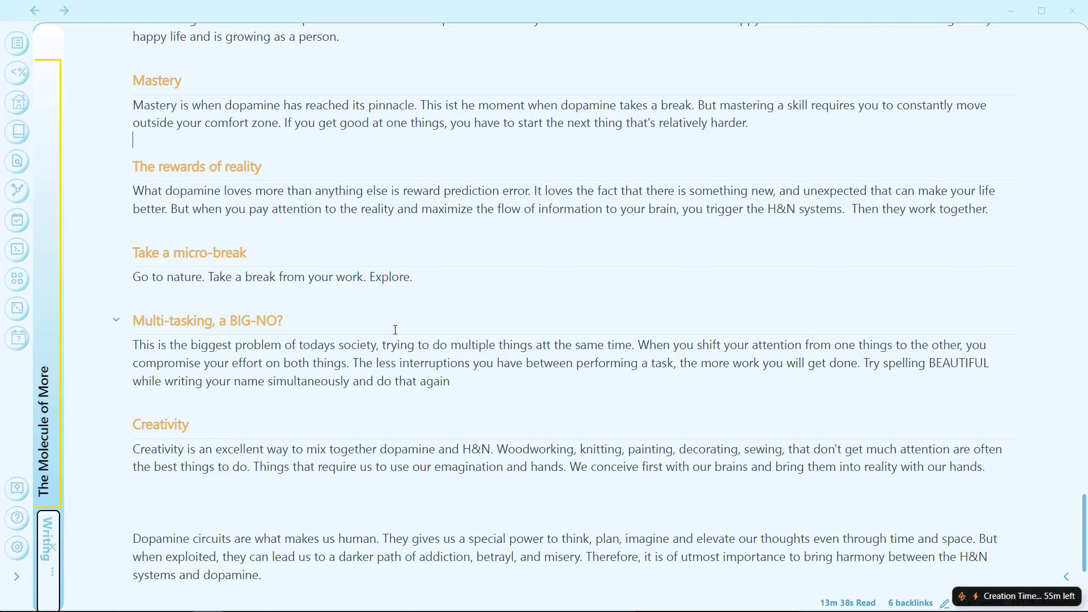
key(alt+d)
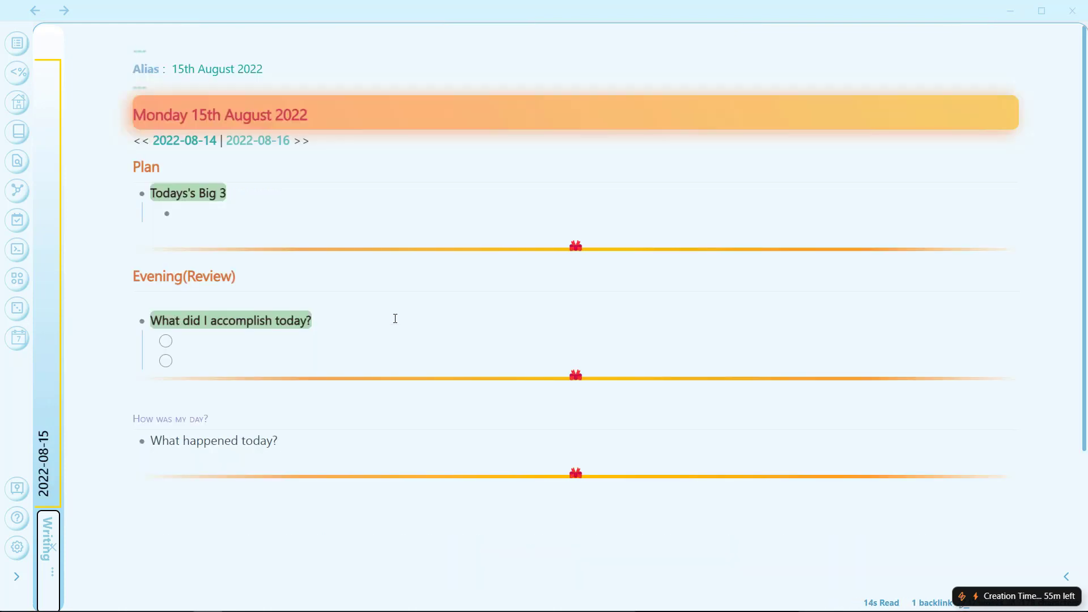
Step: Close the daily note and open Atomic Habits through the quick switcher by typing 'at'
key(ctrl+w)
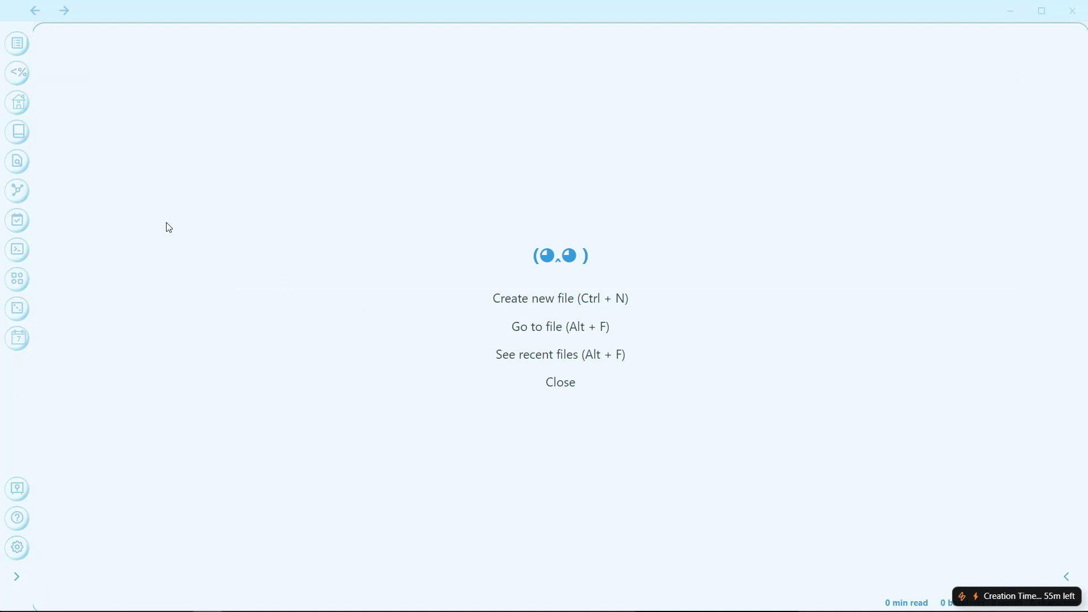
key(ctrl+o)
text(at)
key(Return)
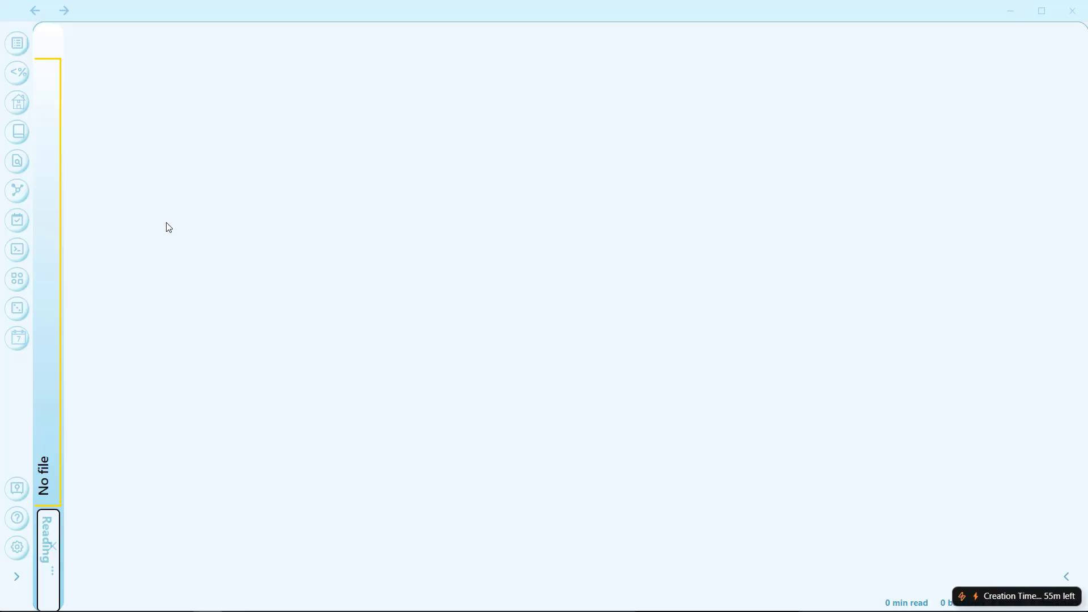
scroll(306, 227, down, 10)
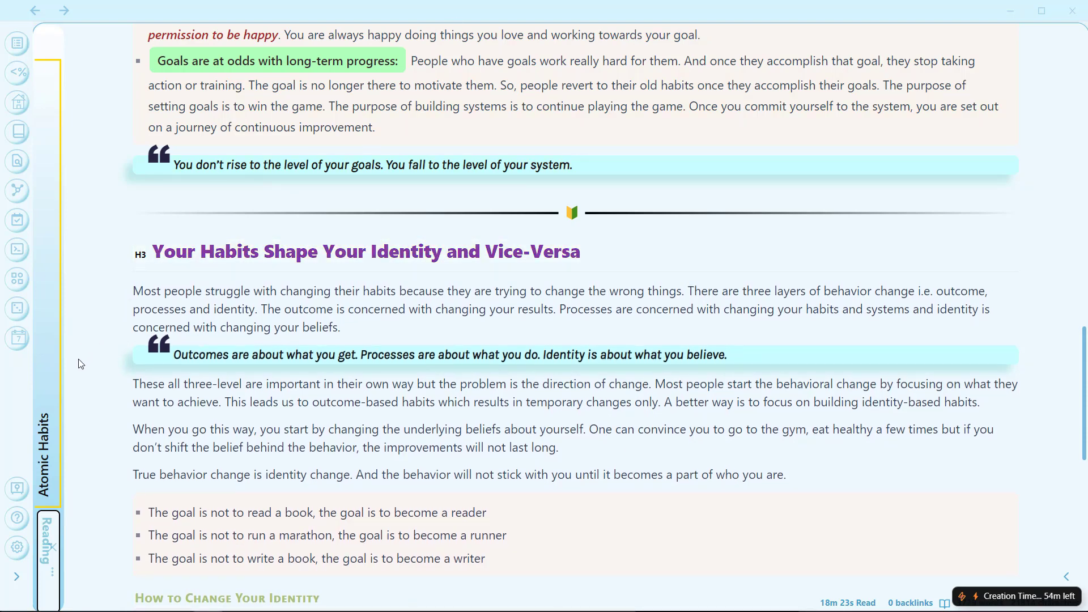
scroll(79, 363, up, 4)
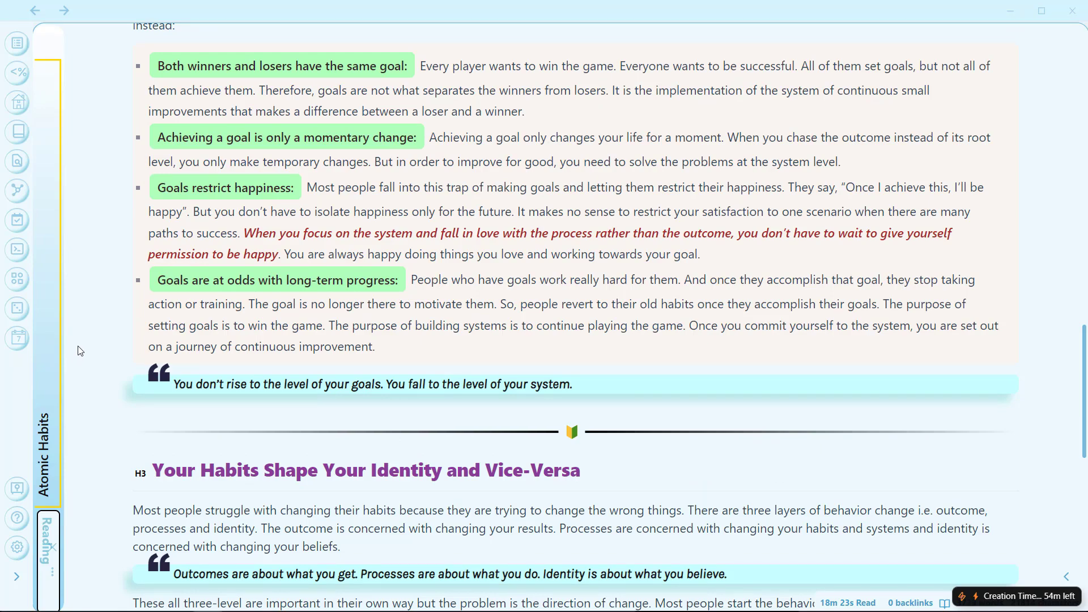
scroll(80, 351, down, 10)
mouse_move(40, 349)
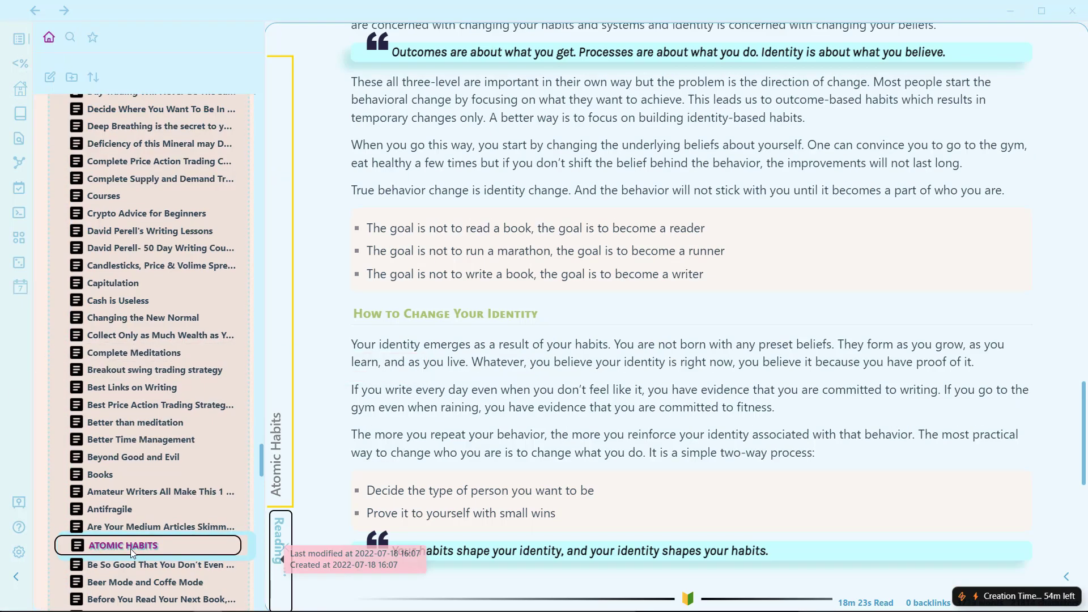
scroll(113, 442, up, 20)
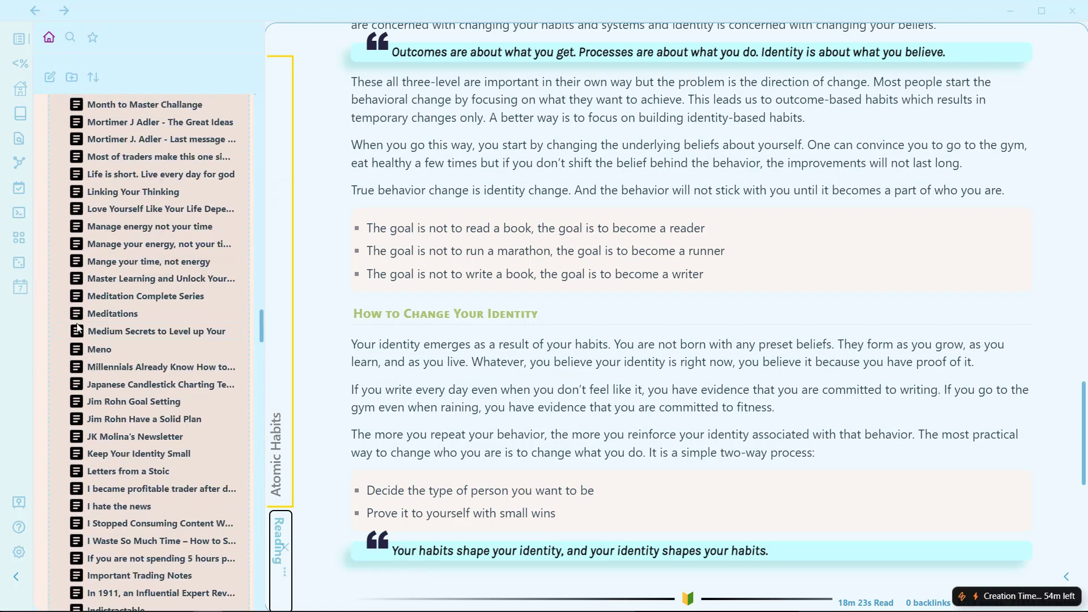
scroll(82, 324, up, 15)
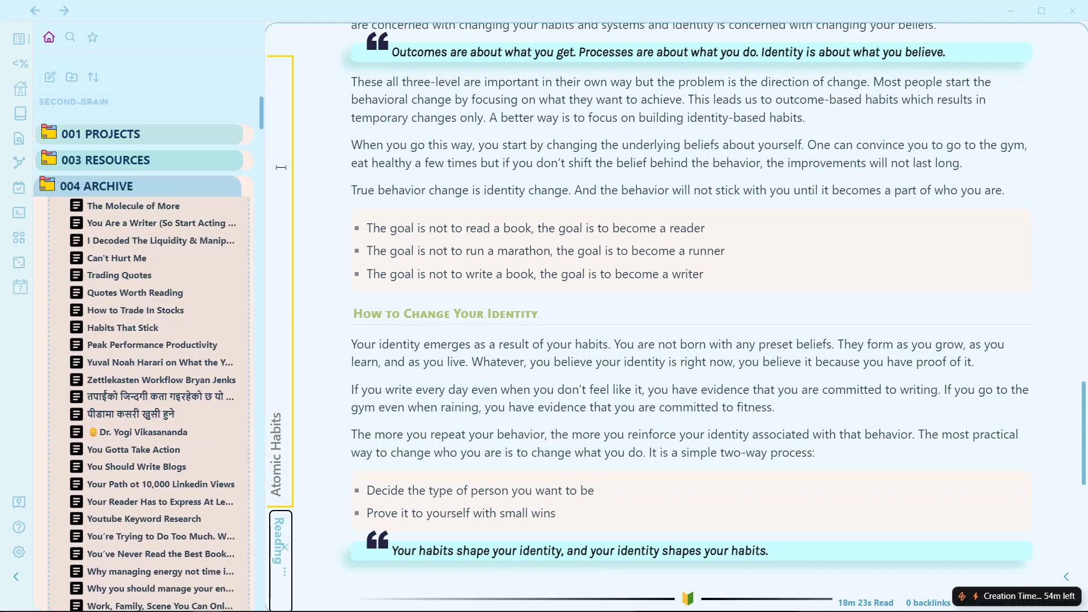
Step: Collapse the 004 ARCHIVE and 007 REFLECT folders, hide the file list, and start moving Atomic Habits
click(165, 188)
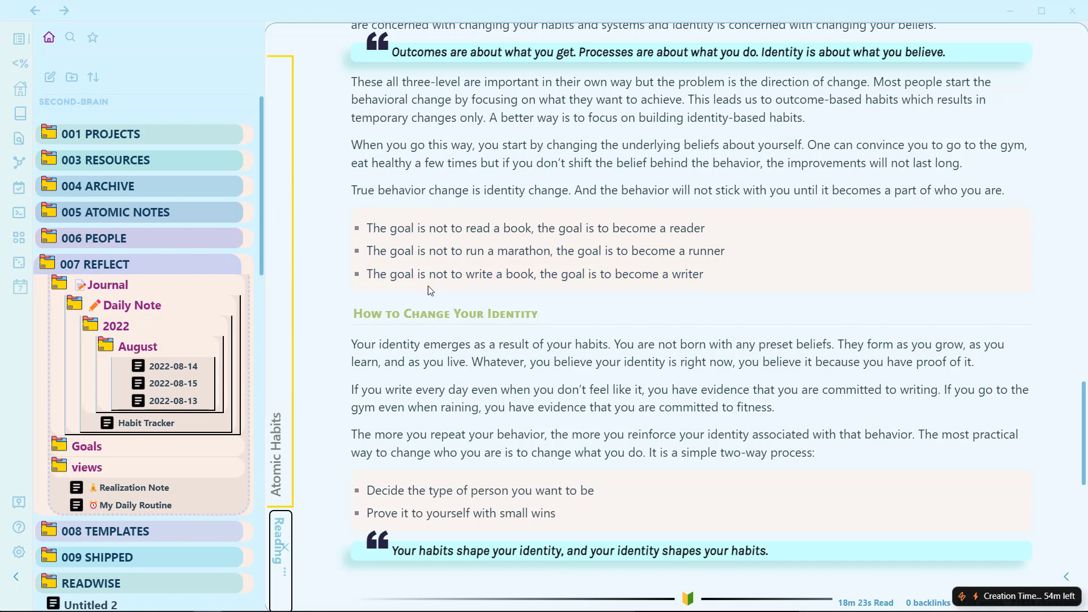
click(59, 264)
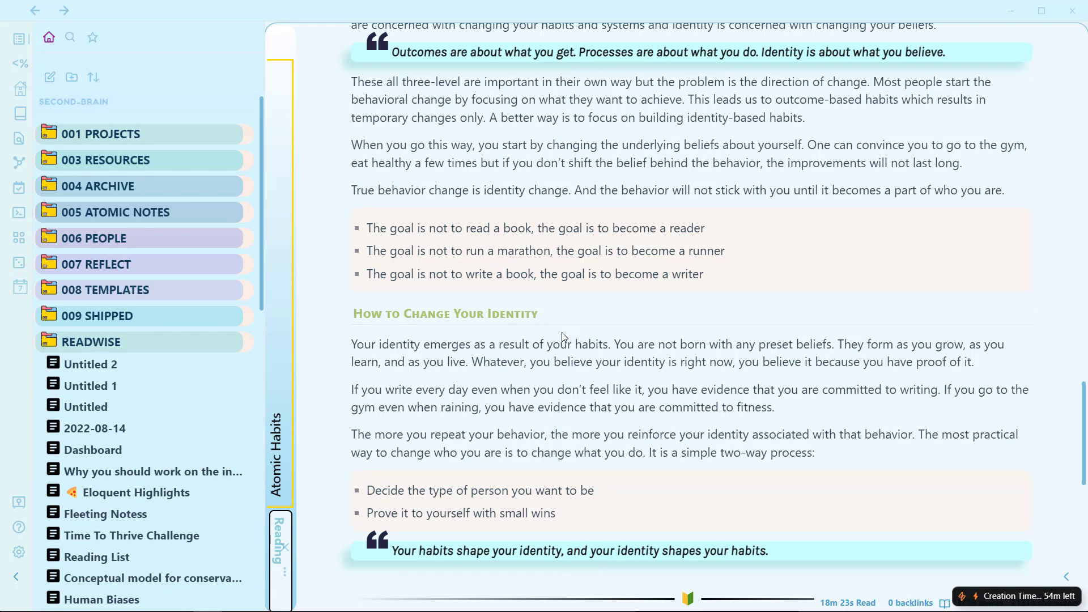
key(ctrl+backslash)
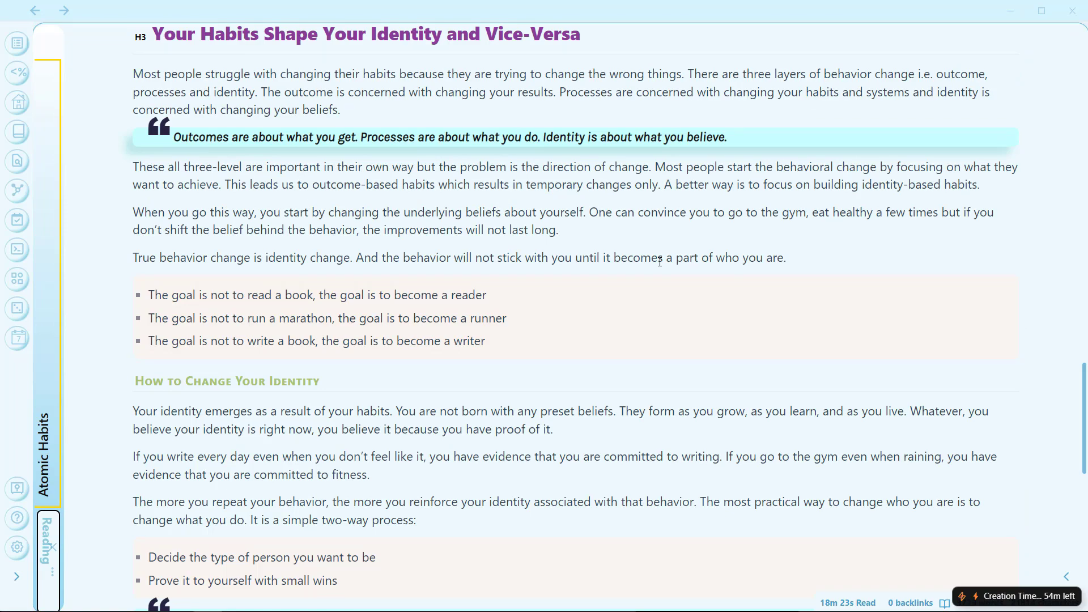
key(alt+m)
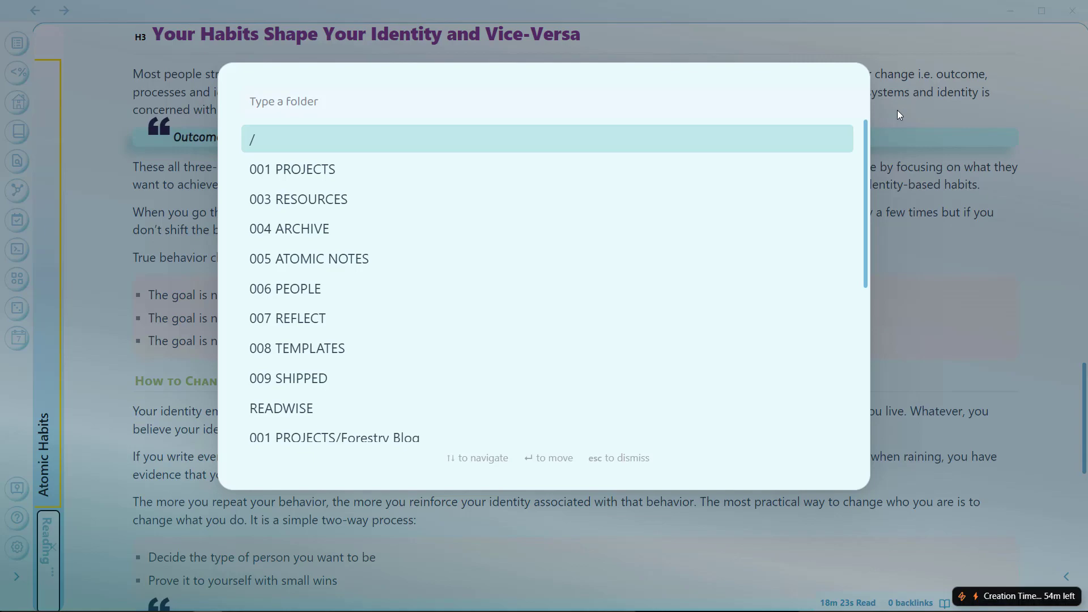
Step: Cancel the folder move, then briefly show and dismiss Settings and the command palette
click(997, 145)
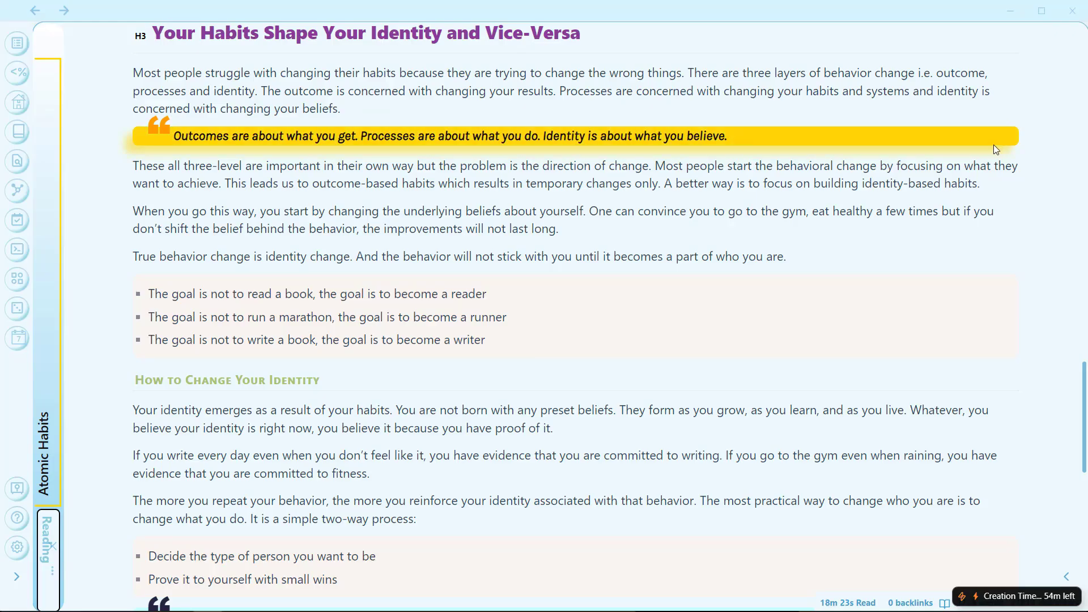
key(ctrl+comma)
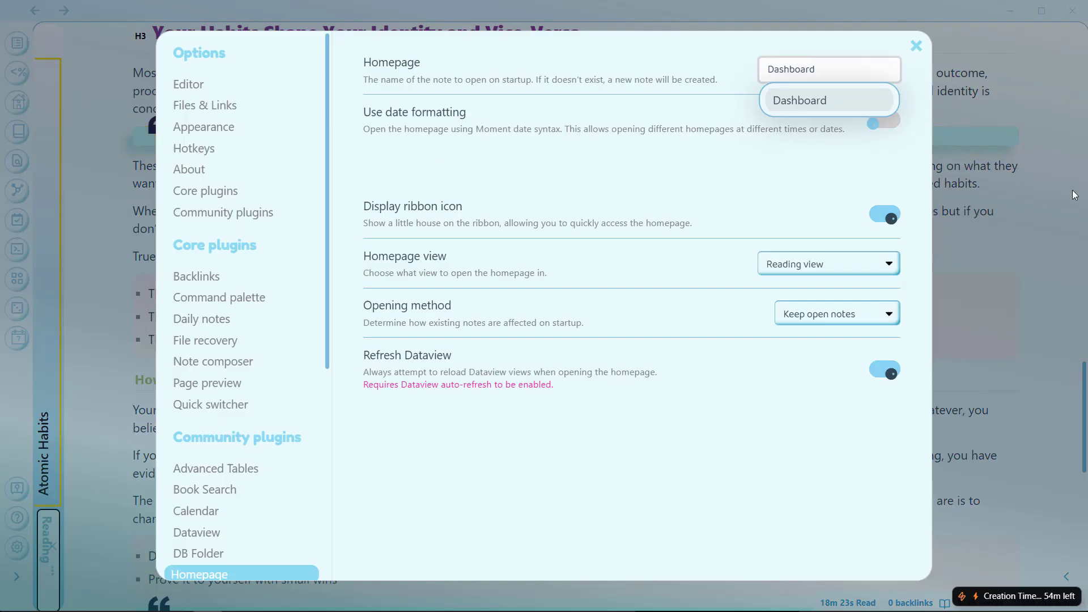
click(949, 183)
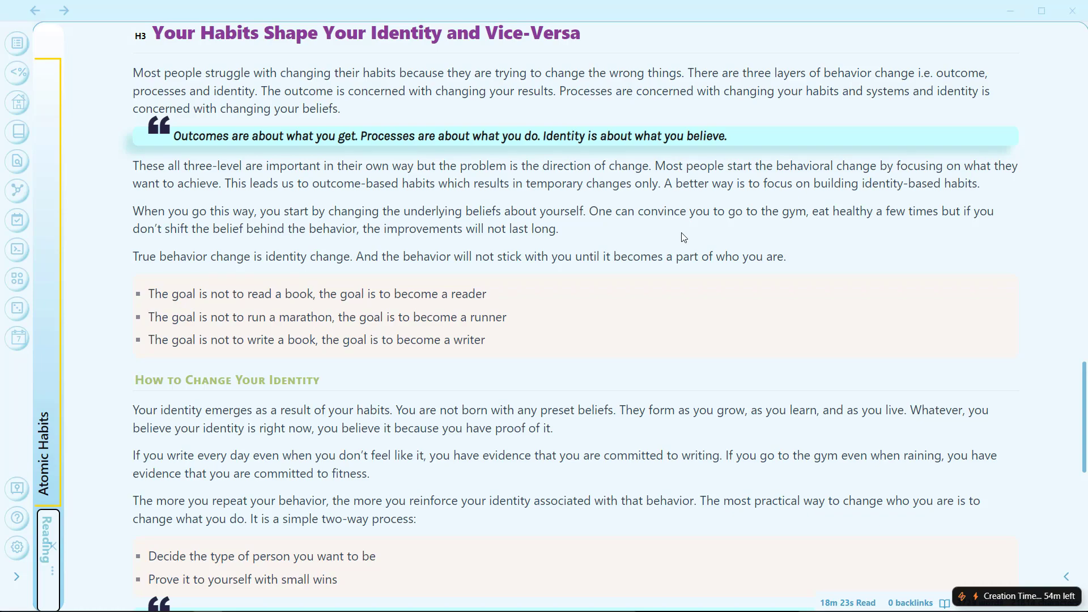
key(ctrl+p)
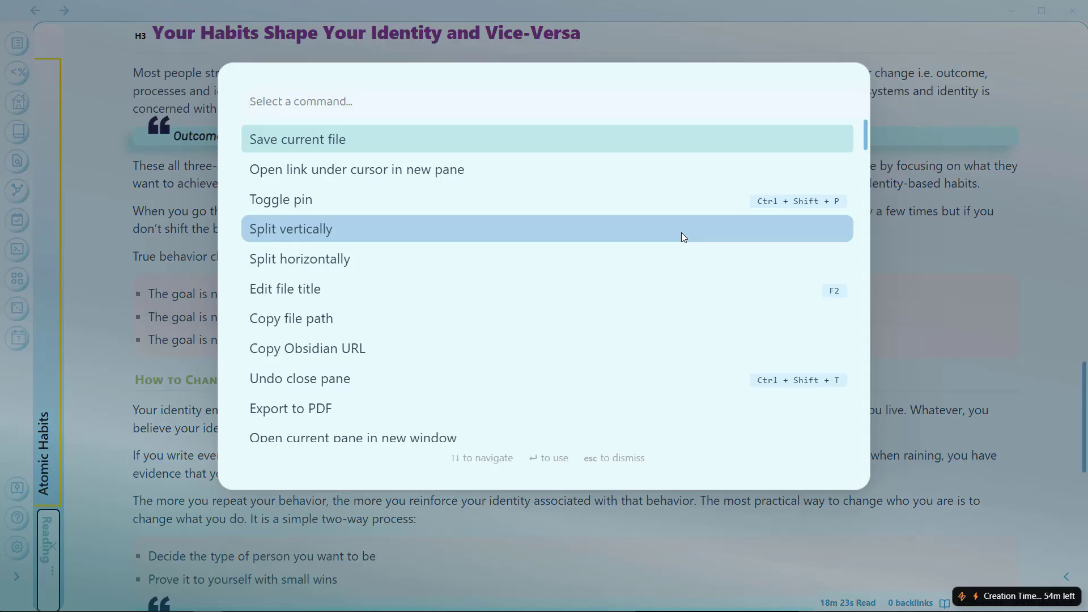
click(946, 278)
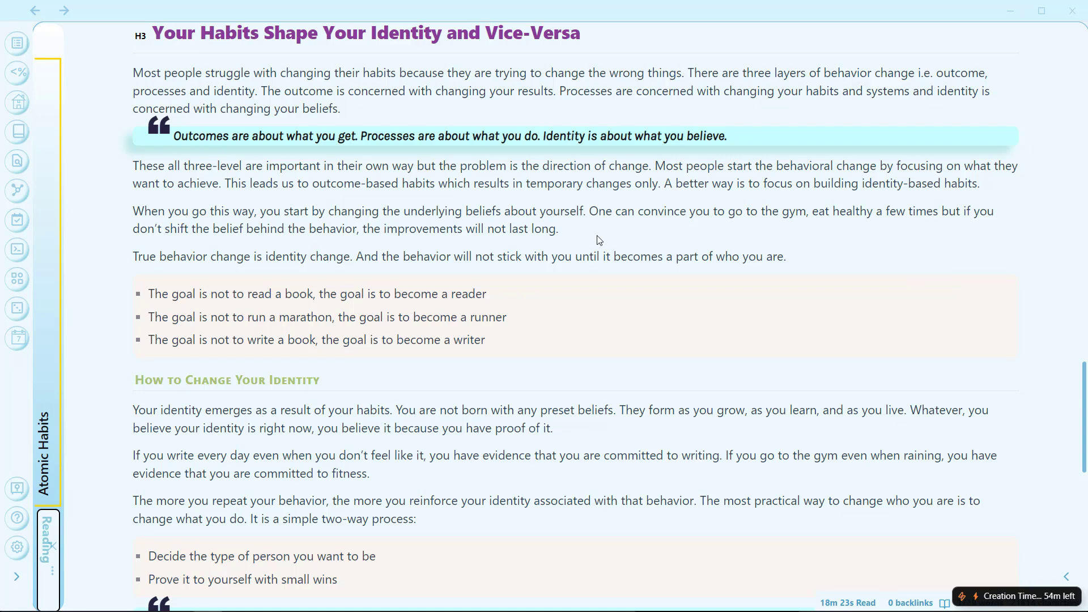
Step: Scroll the Atomic Habits note to the Make it Obvious habit implementation tips
scroll(462, 289, up, 1)
scroll(457, 292, down, 3)
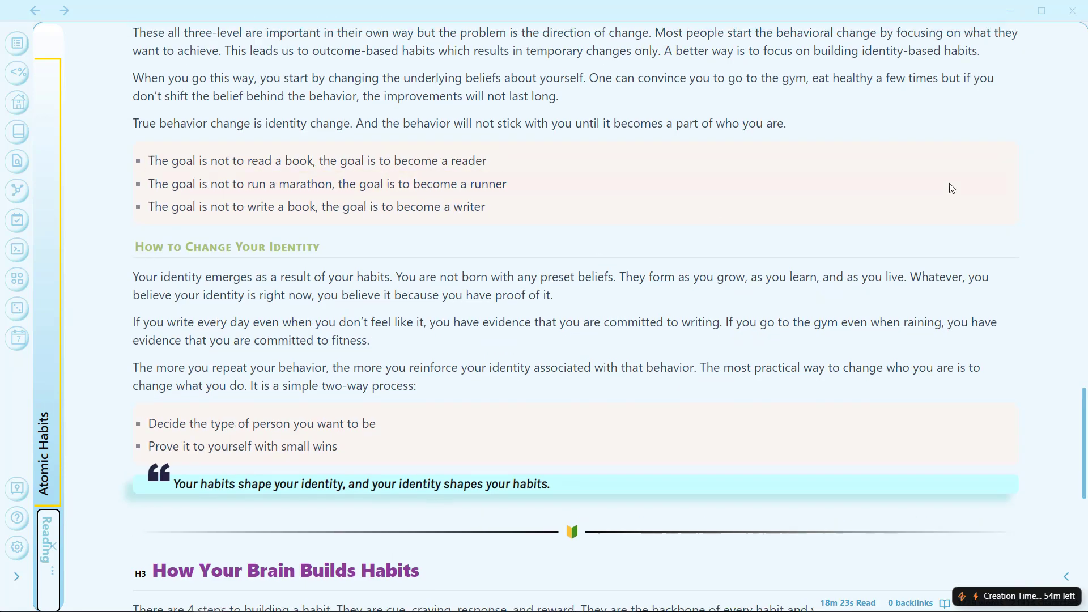
click(1085, 203)
scroll(467, 327, down, 10)
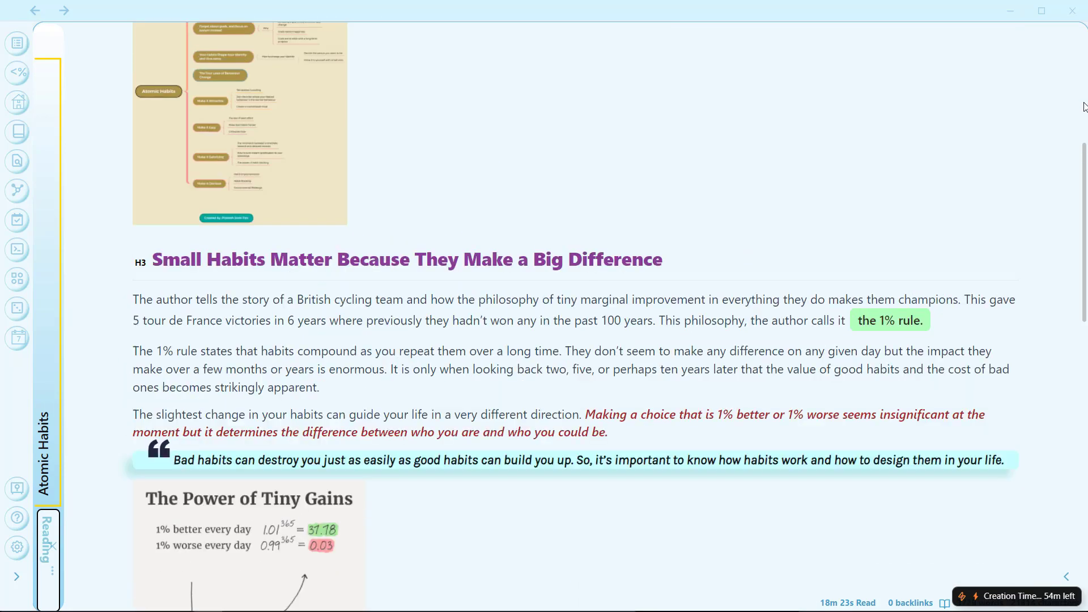
scroll(466, 326, down, 15)
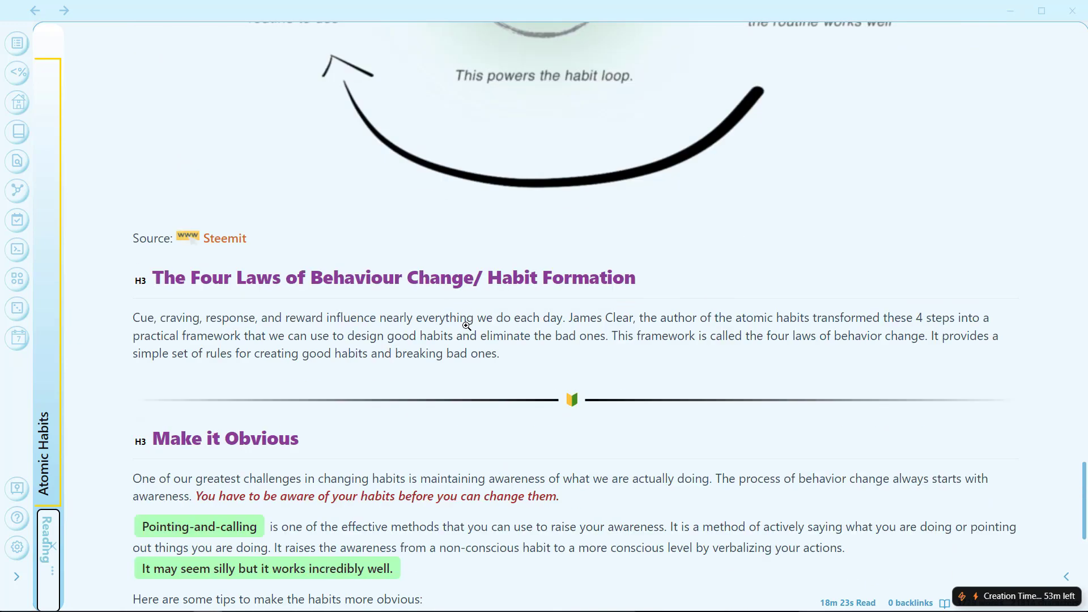
scroll(468, 324, down, 1)
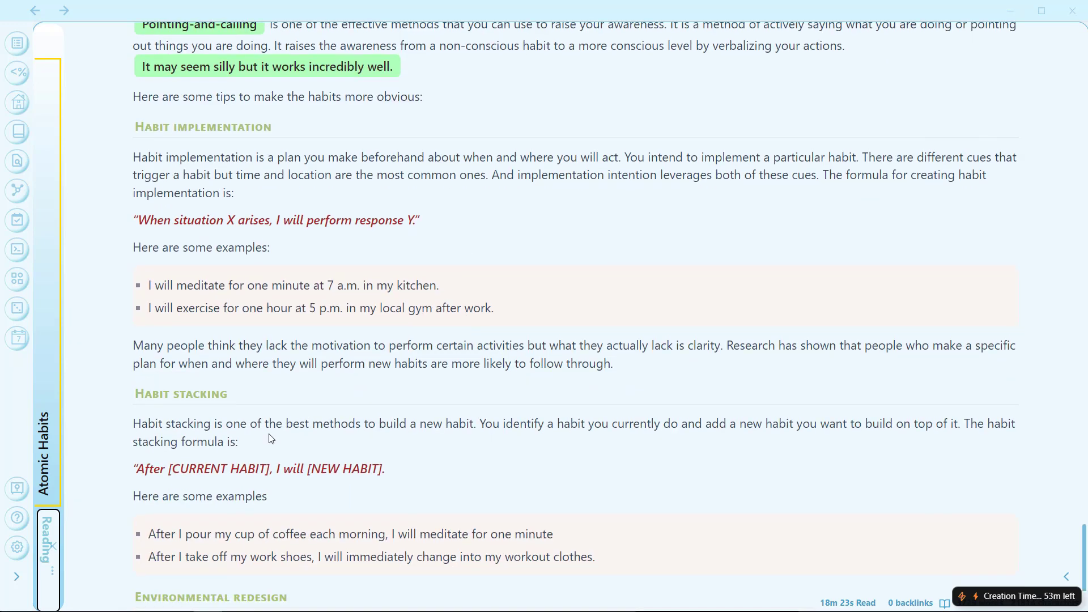
scroll(214, 405, up, 1)
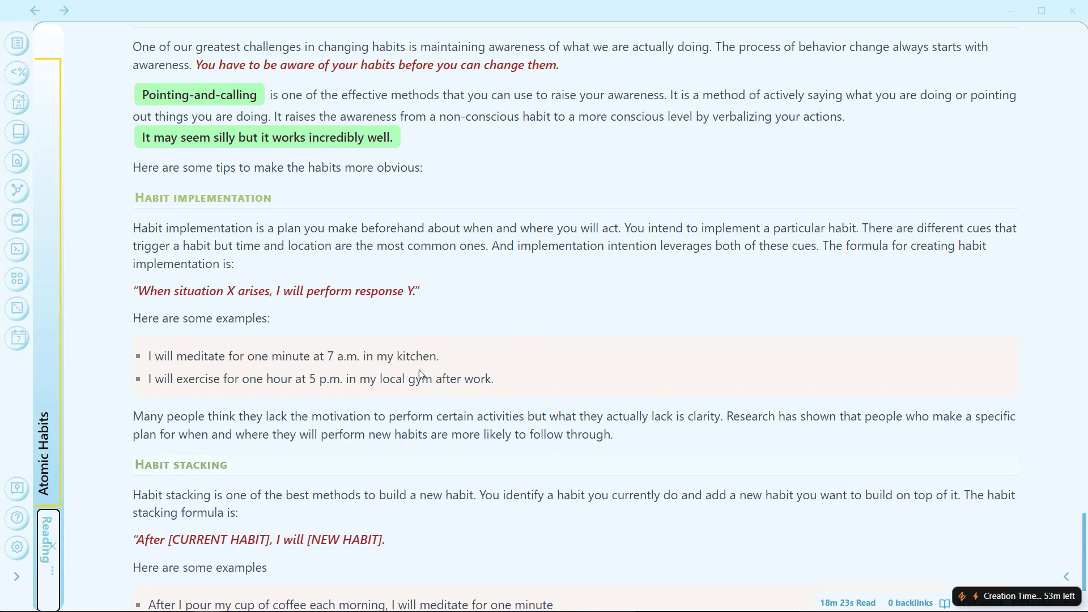
scroll(226, 378, up, 6)
click(16, 576)
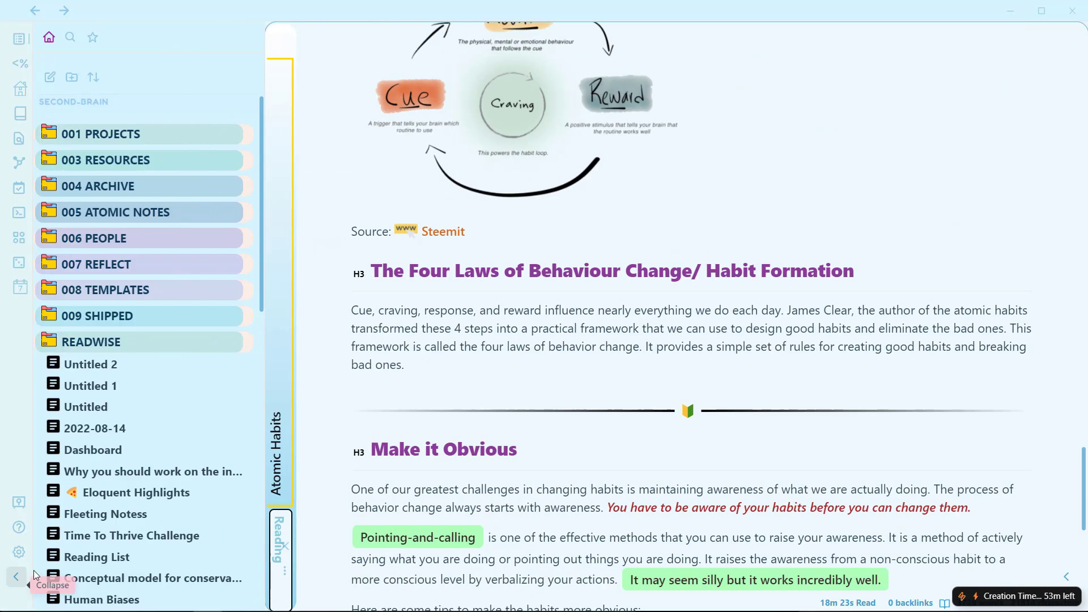
ctrl+click(107, 453)
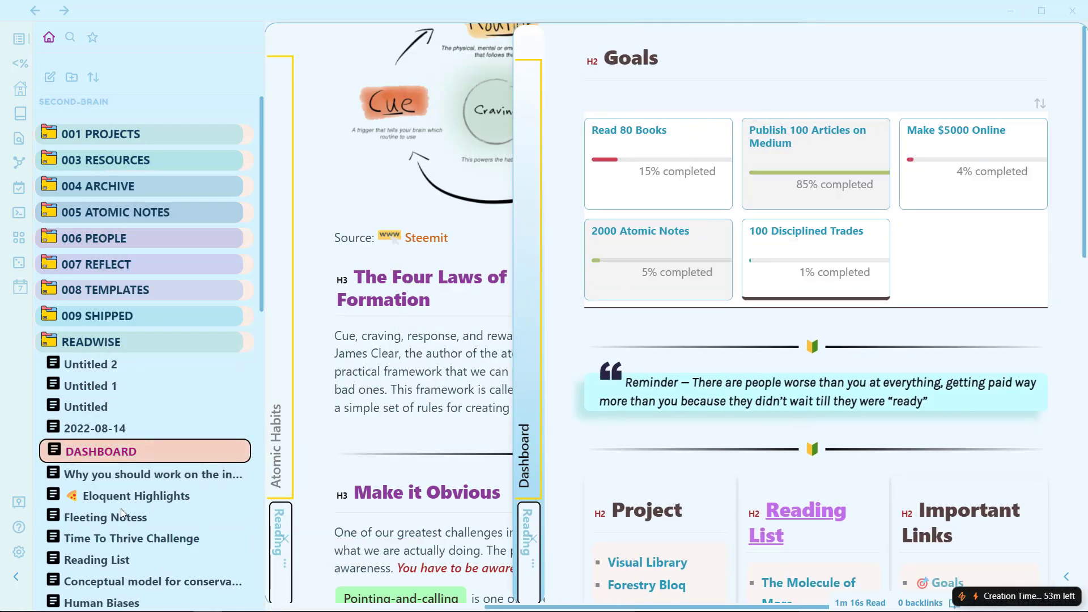
ctrl+click(121, 507)
key(ctrl+w)
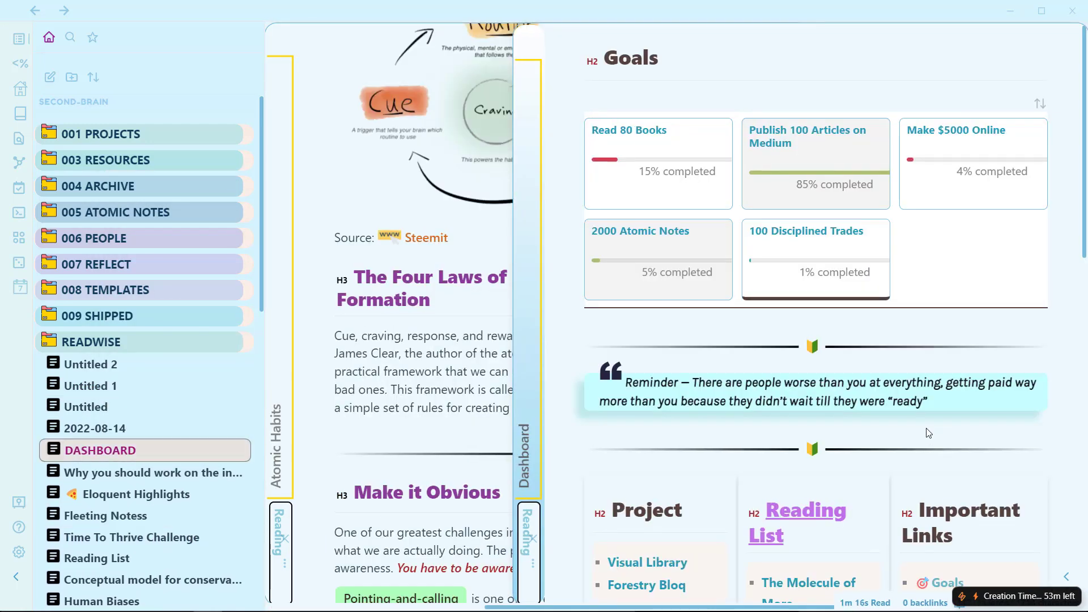
key(ctrl+w)
scroll(927, 432, down, 10)
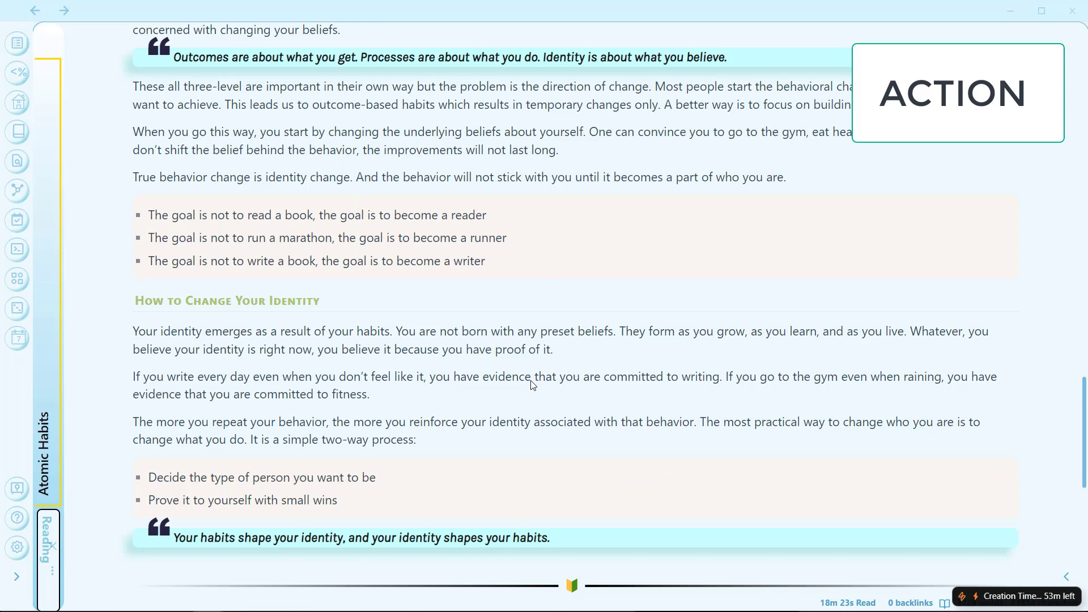
Step: Find 'Atomic' within the Atomic Habits note, then open vault-wide search with Ctrl+Shift+F
key(ctrl+f)
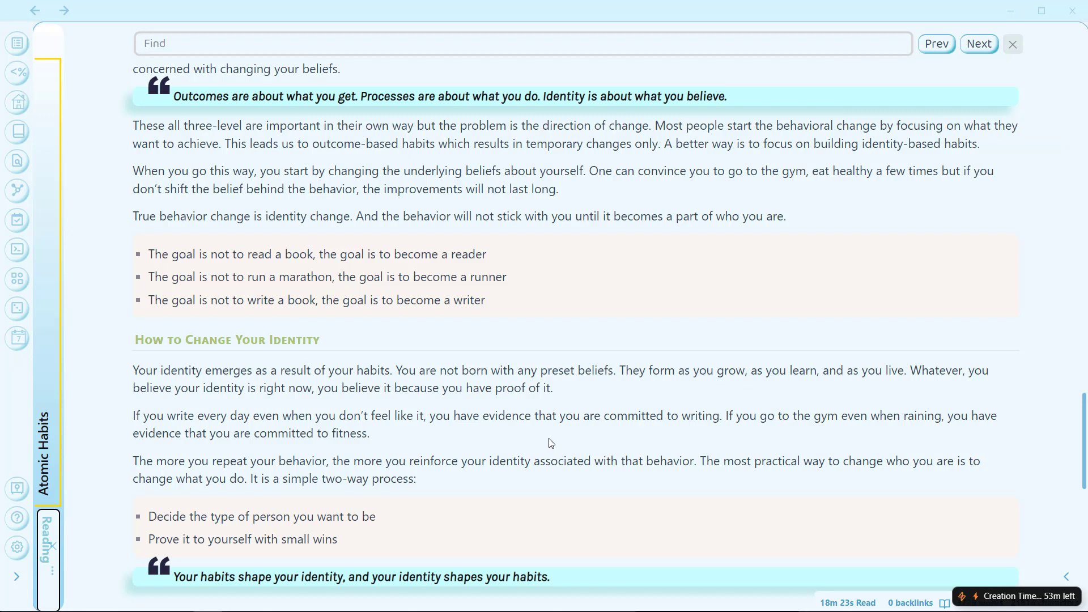
text(Atomic)
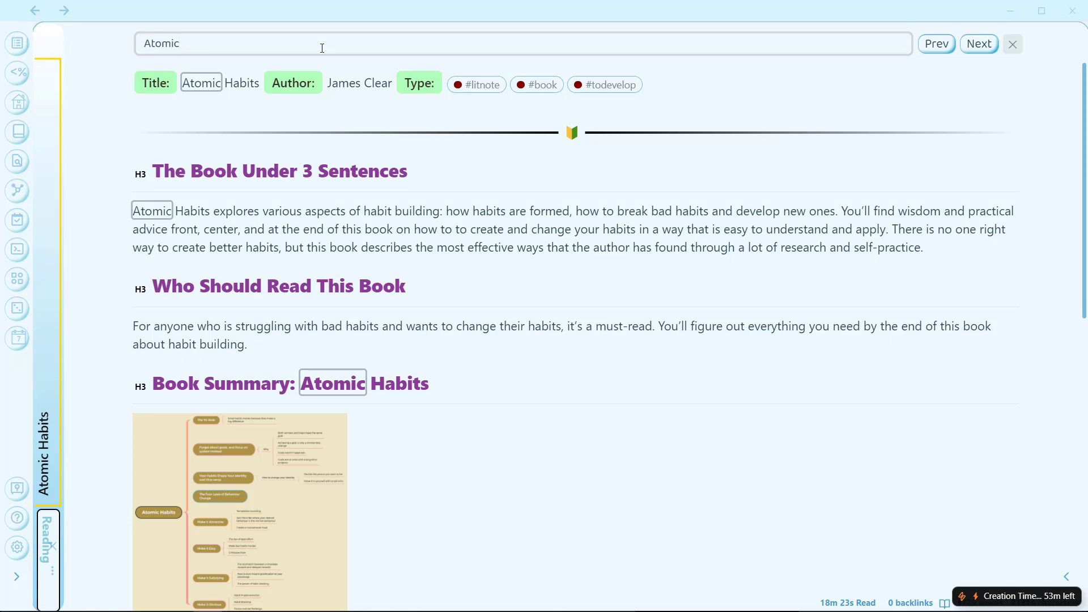
key(ctrl+shift+f)
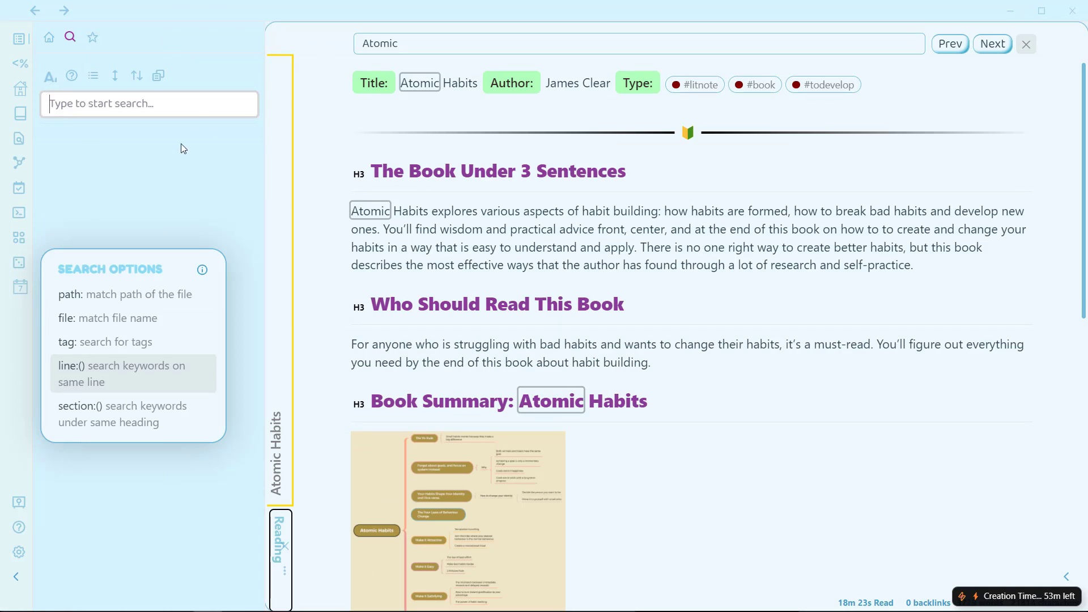
click(655, 251)
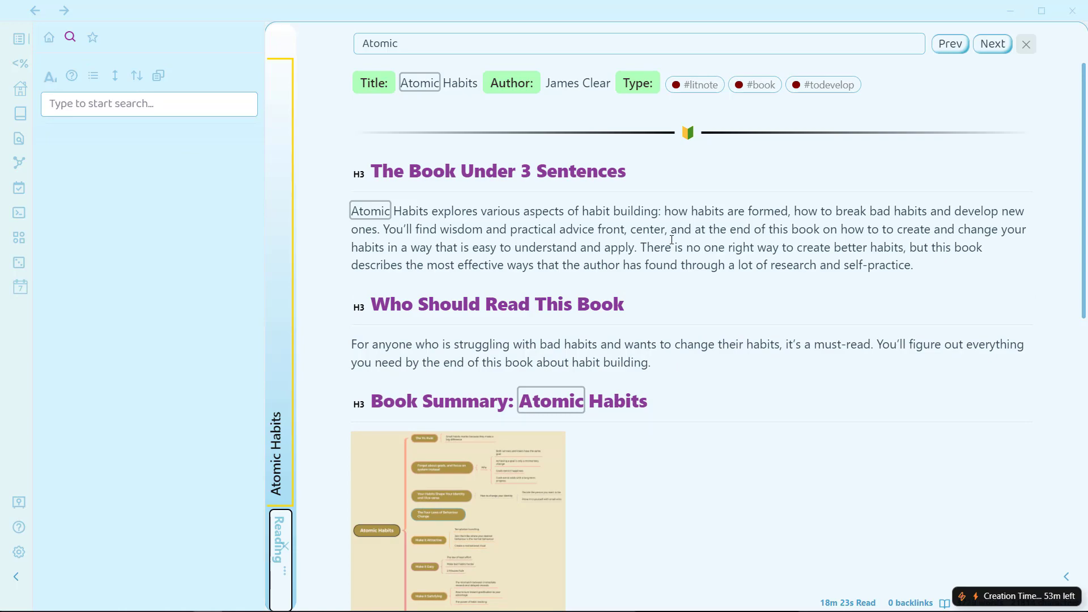
key(ctrl+o)
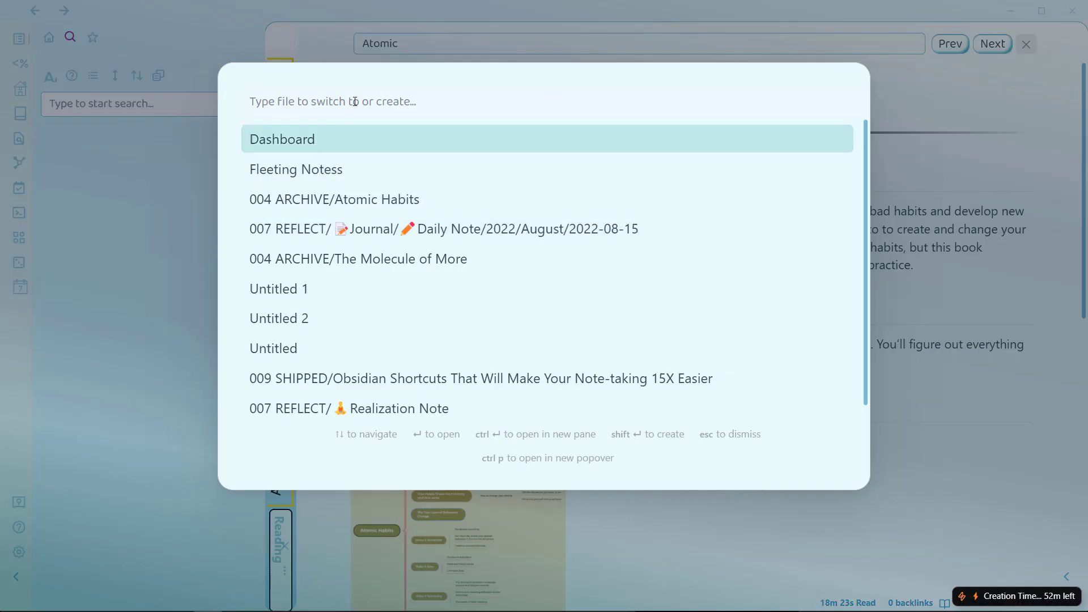
text(As)
key(BackSpace)
text(tomic)
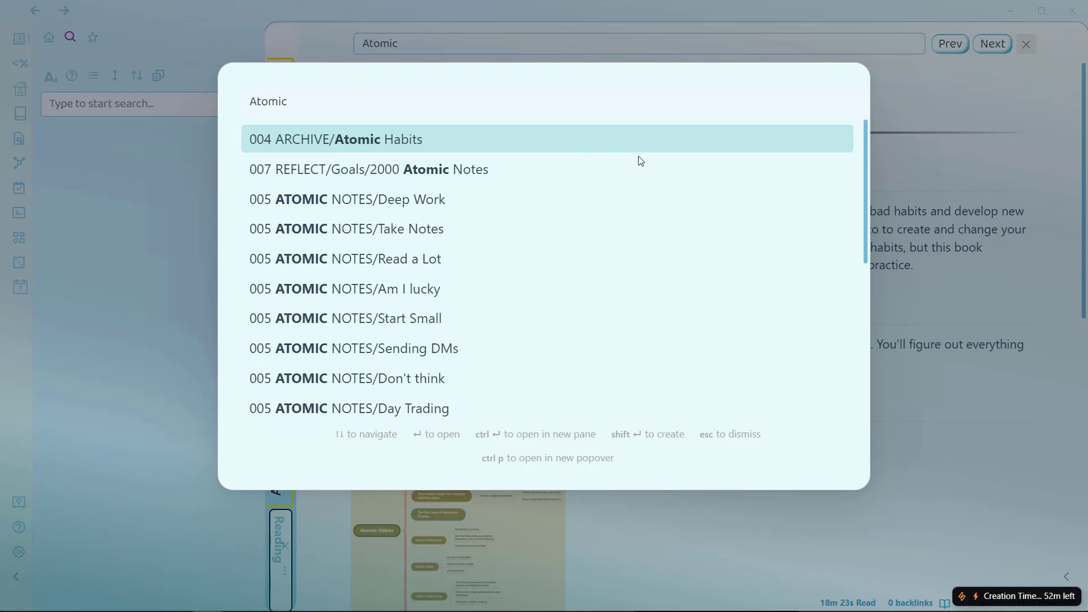
click(973, 219)
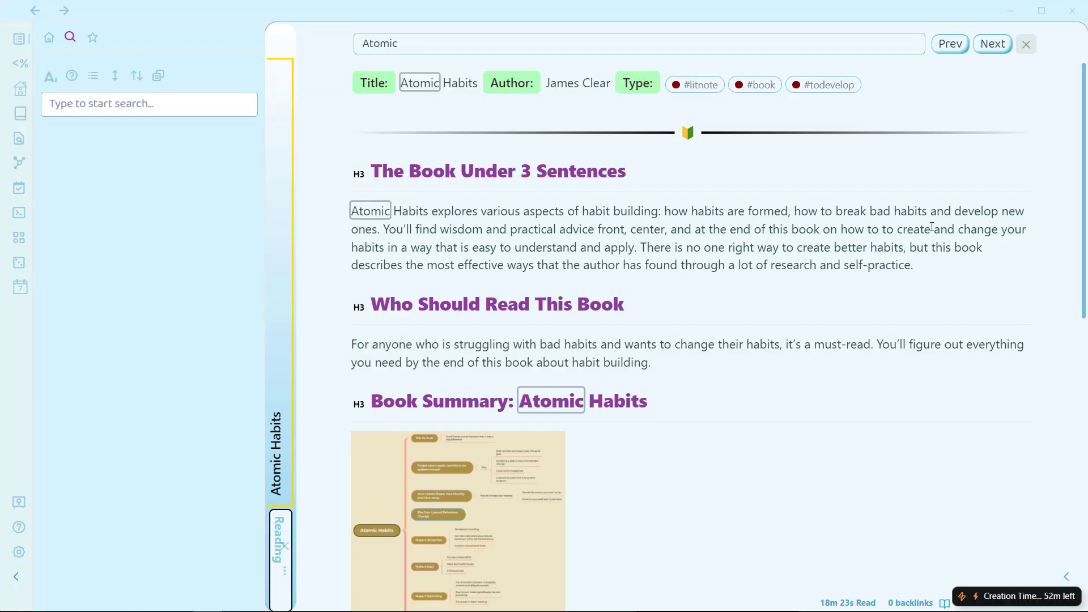
Step: Switch the left sidebar from search to the file tree and open the Untitled 1 note
click(17, 576)
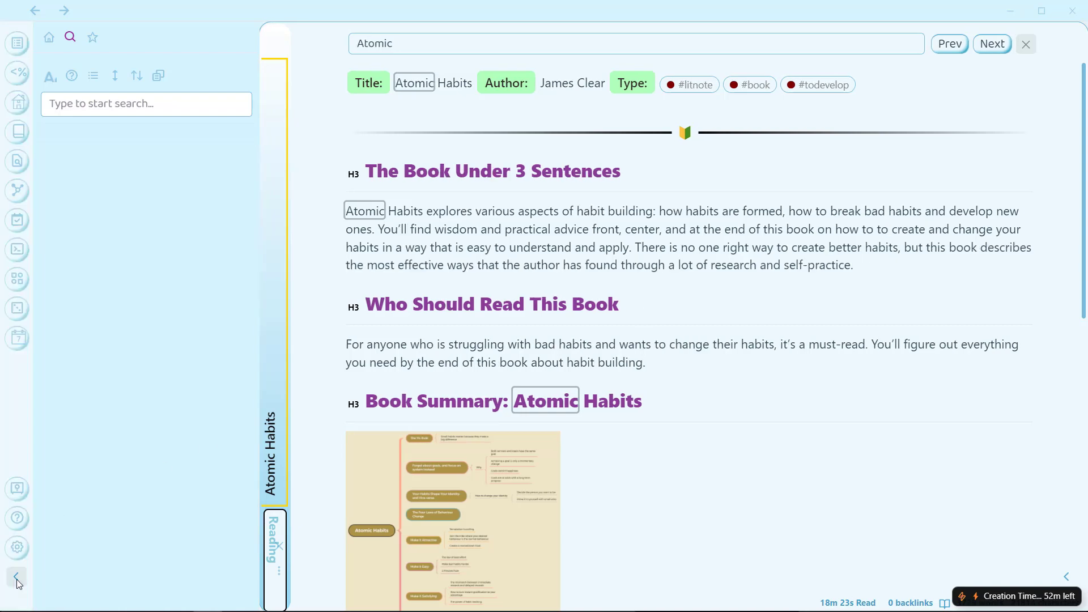
click(15, 577)
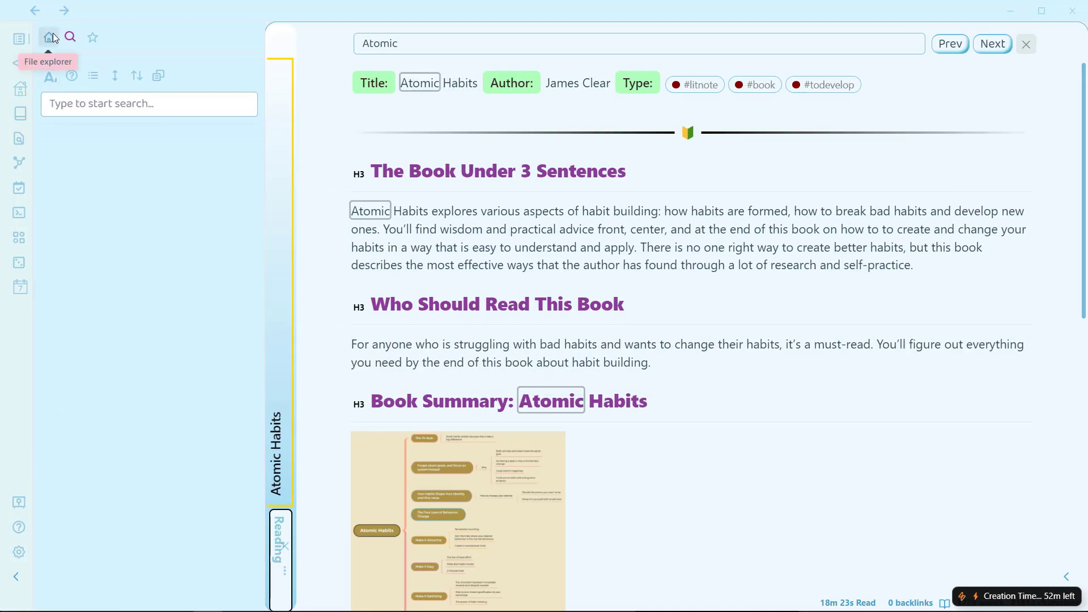
click(50, 36)
click(79, 384)
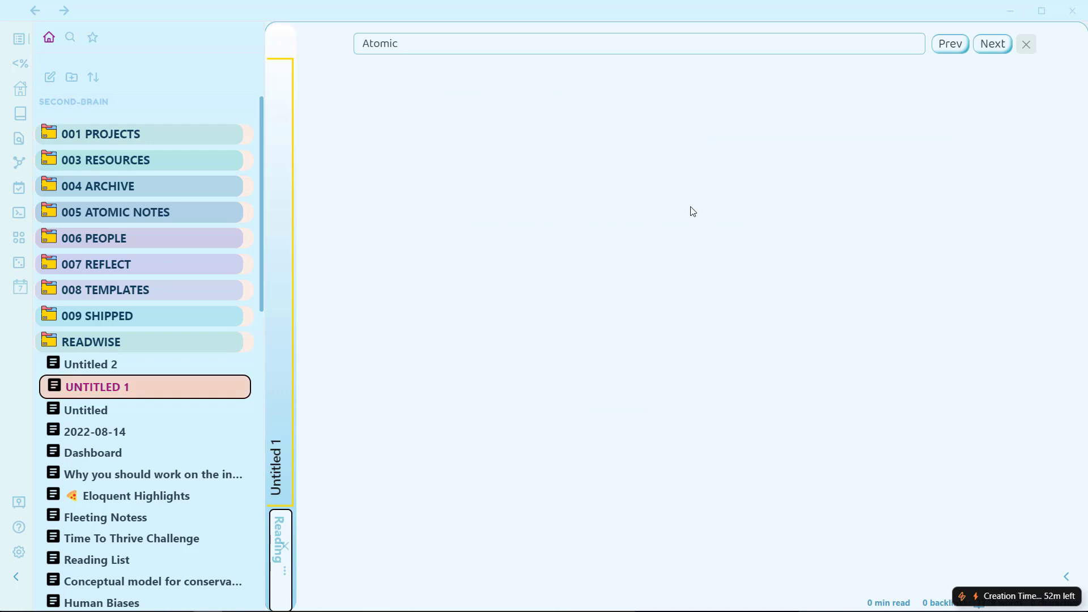
Step: Close the find bar and insert the Article template into Untitled 1
key(Escape)
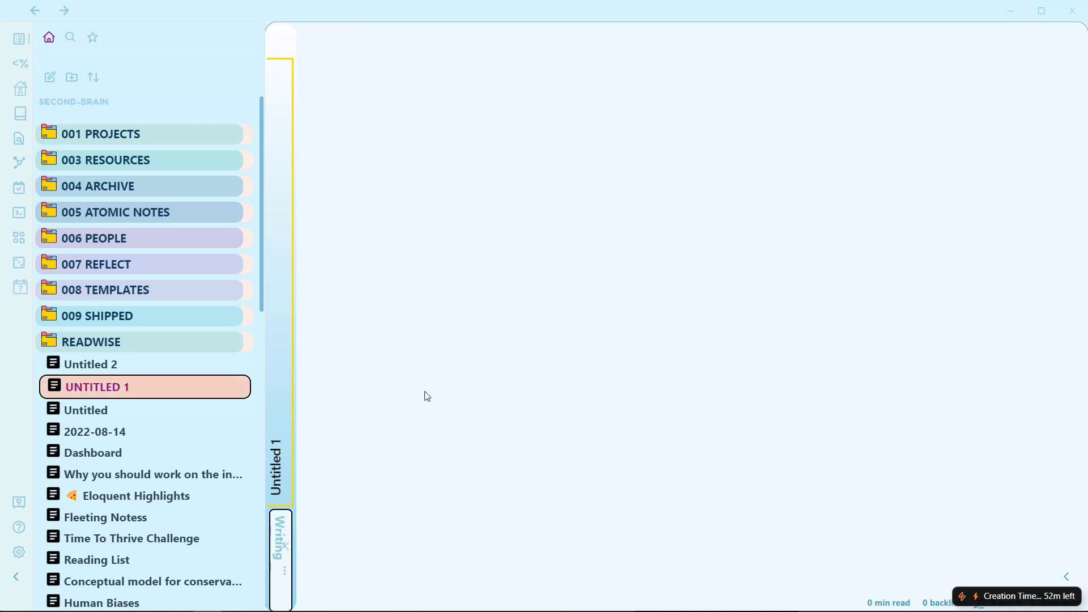
key(alt+e)
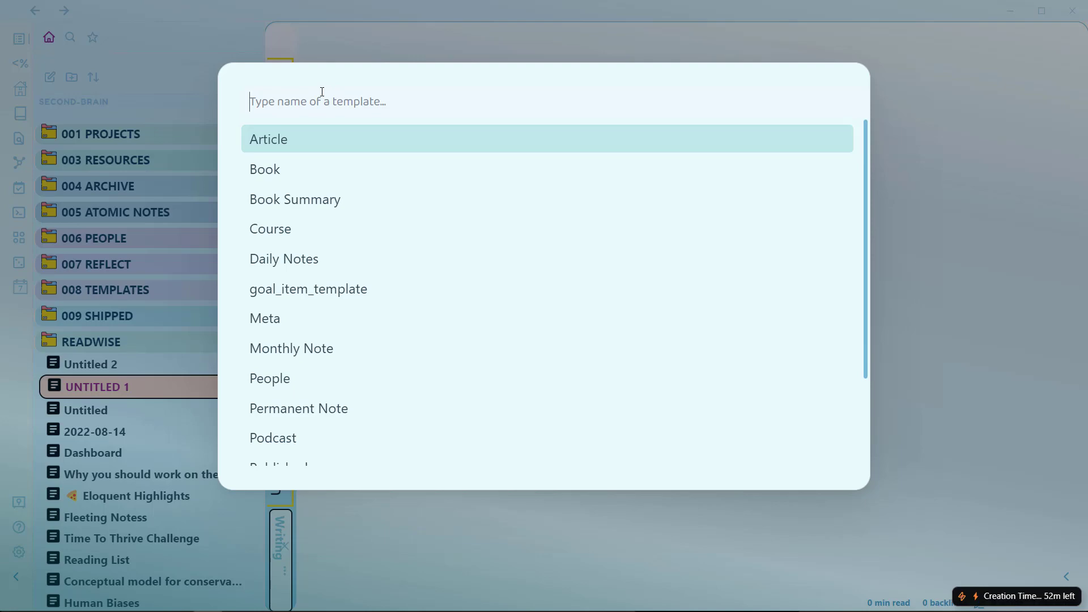
click(312, 141)
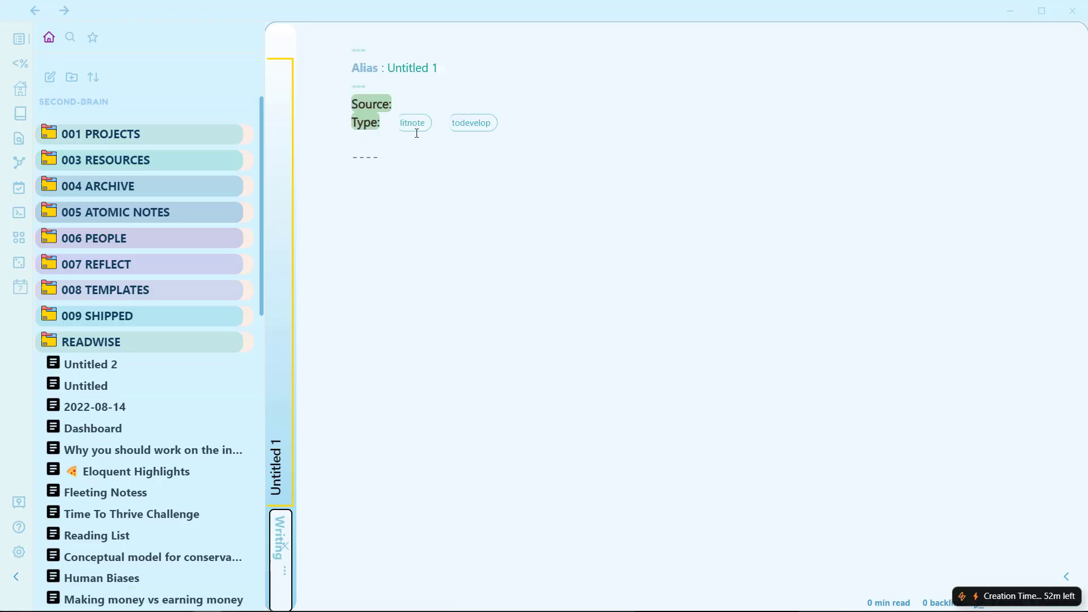
Step: Select and delete all the Article template text, then close Untitled 1 with Ctrl+W
drag(447, 187, 333, 2)
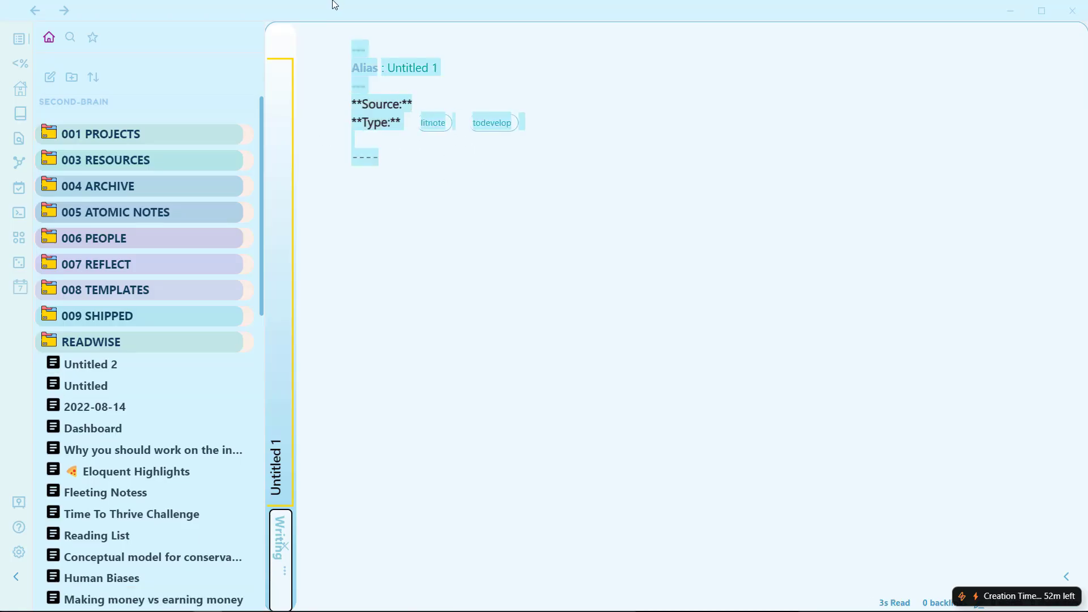
key(BackSpace)
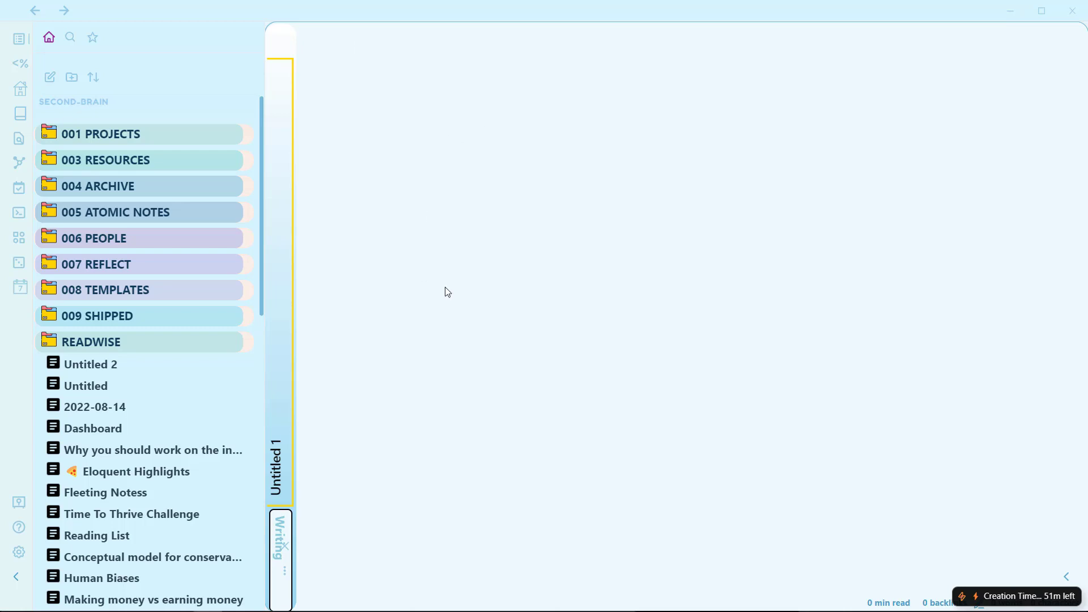
key(ctrl+w)
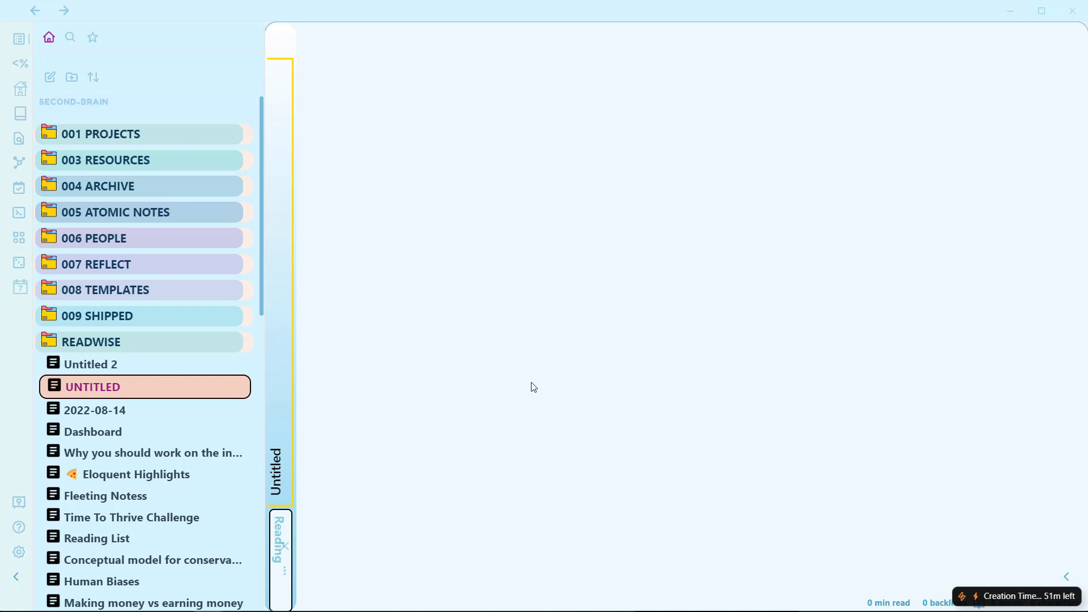
Step: Remove Untitled 2 and 2022-08-14, open Fleeting Notes, hide the sidebar, and close Obsidian
click(184, 364)
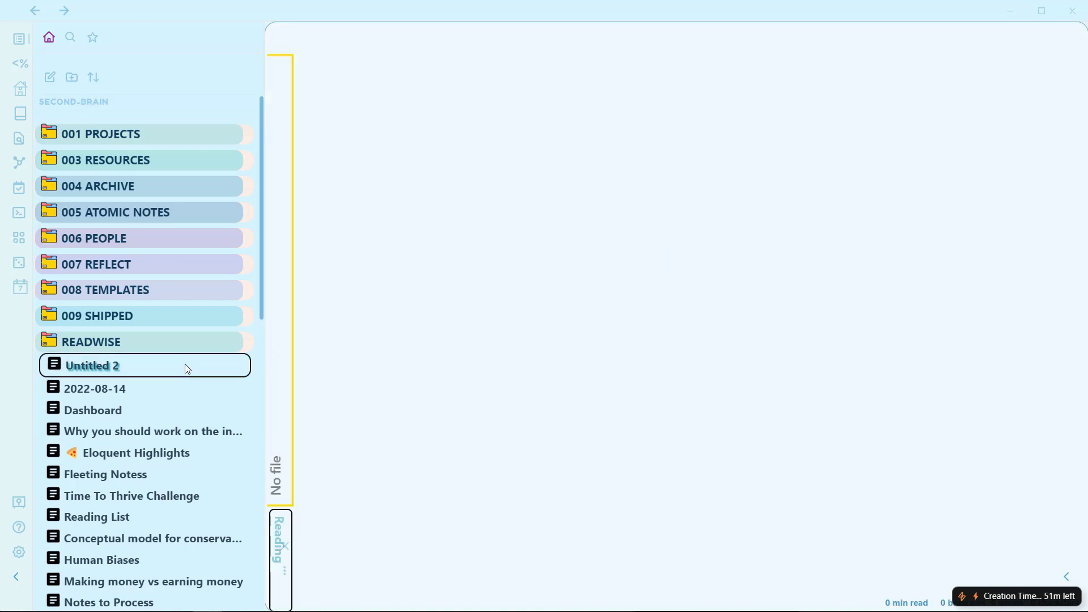
click(148, 366)
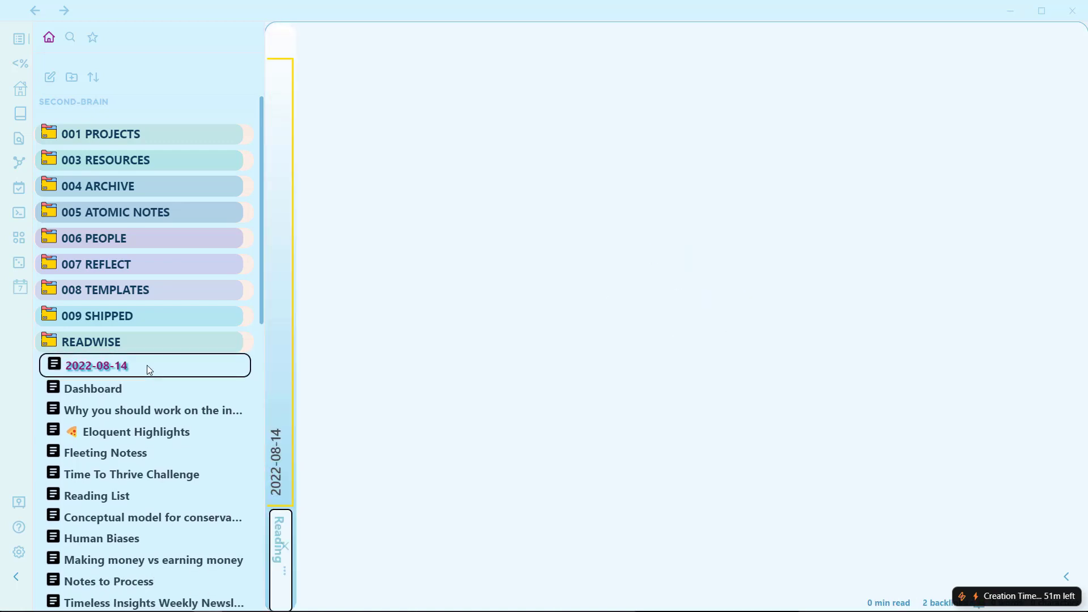
click(153, 406)
click(157, 438)
click(17, 575)
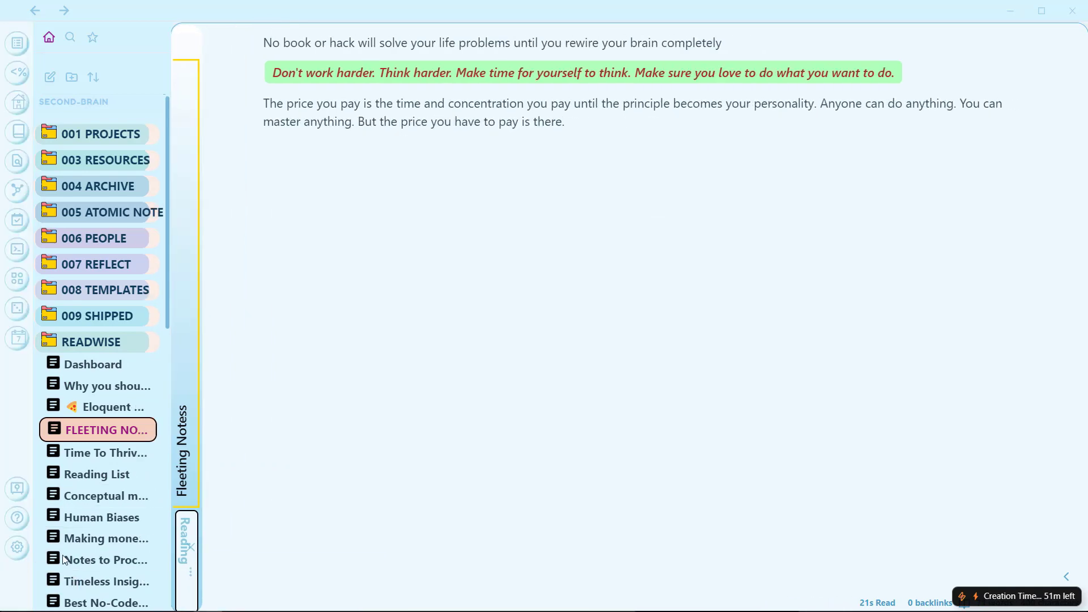
click(1081, 8)
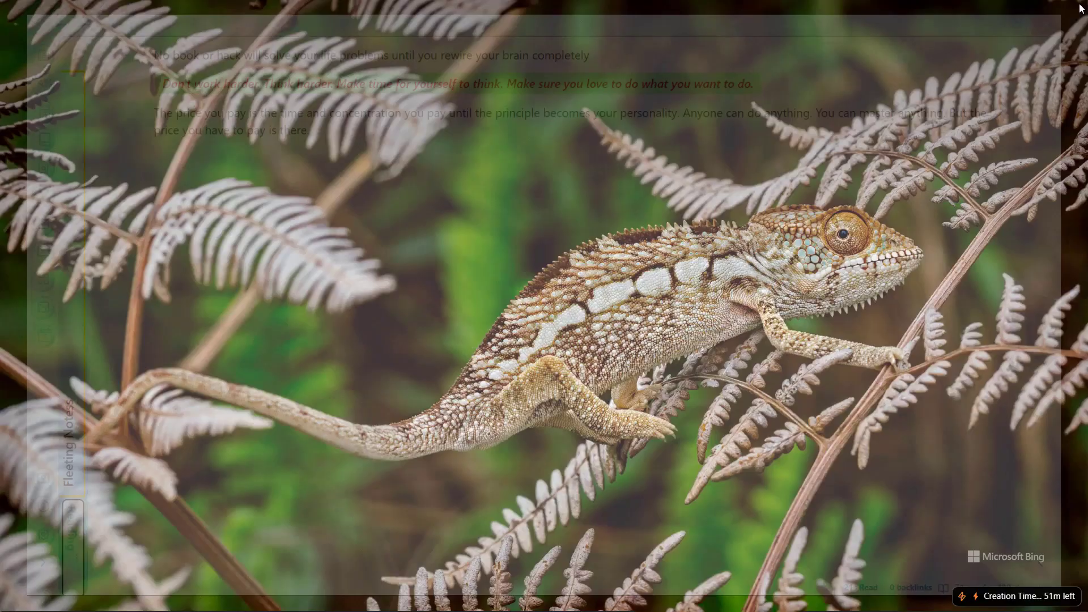